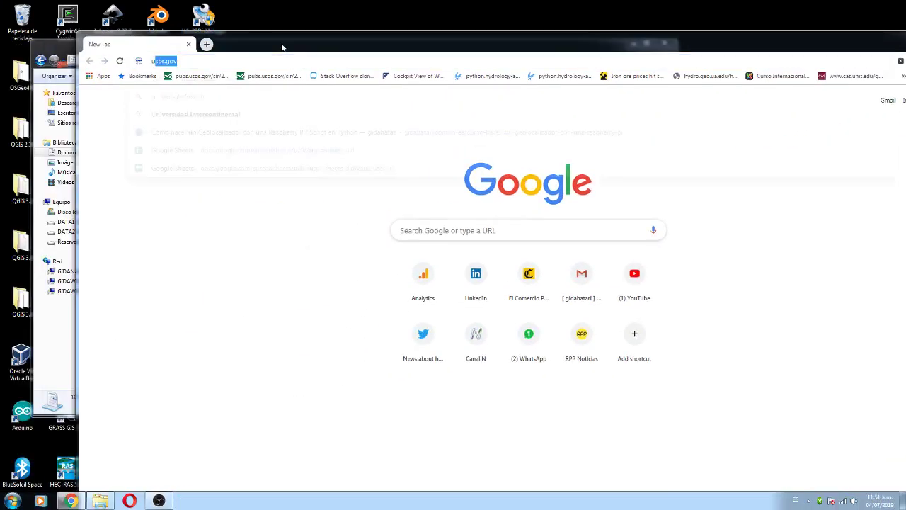
Step: Search the web for "usgs model muse" and open the USGS page on ModelMuse as a graphical user interface for groundwater models
type("s")
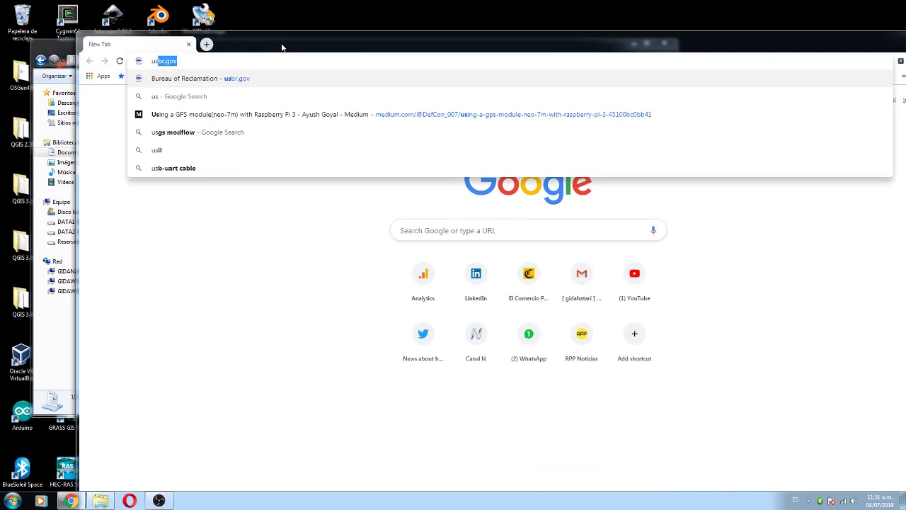
type("gs model m")
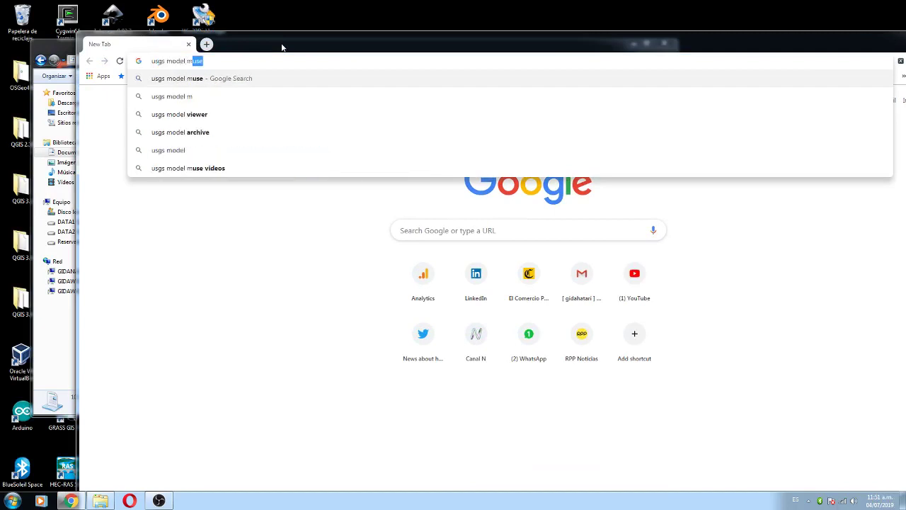
type("use")
key("Return")
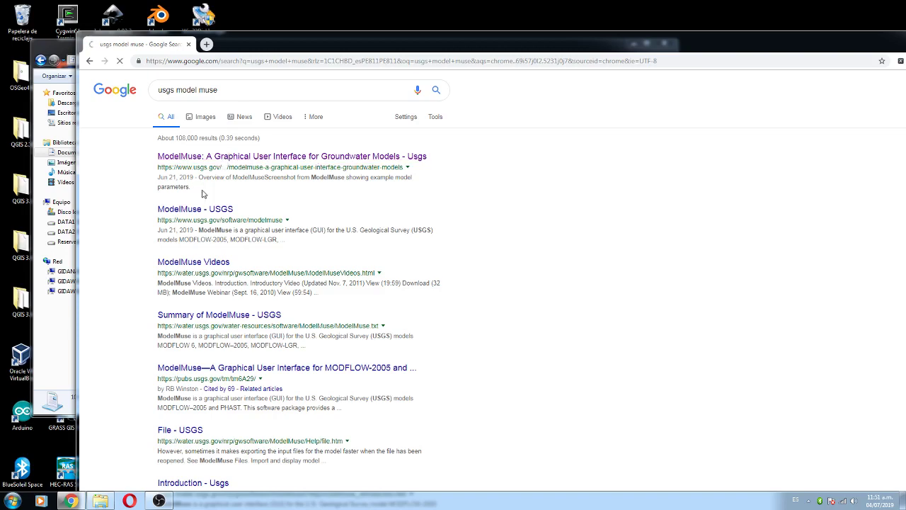
left_click(210, 158)
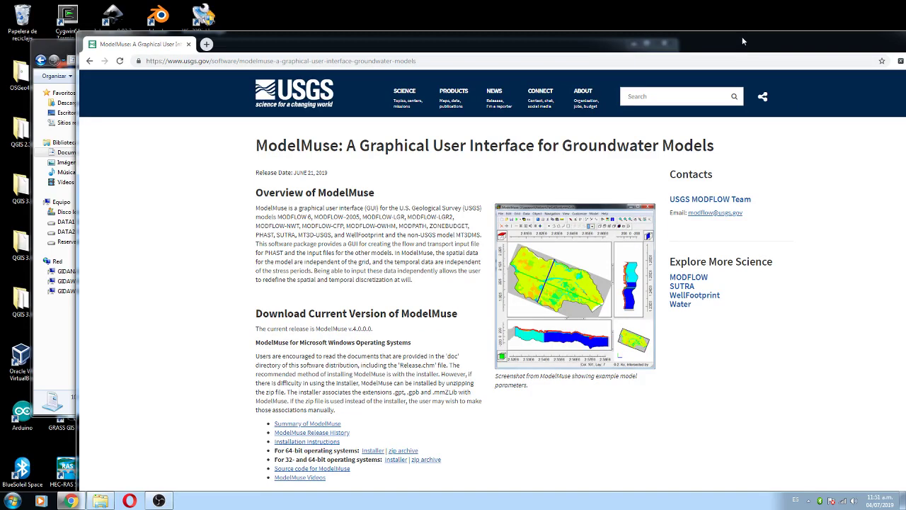
Step: Minimize the browser and the Documents folder window, and launch ModelMuse
left_click_drag(742, 41, 728, 103)
left_click(666, 105)
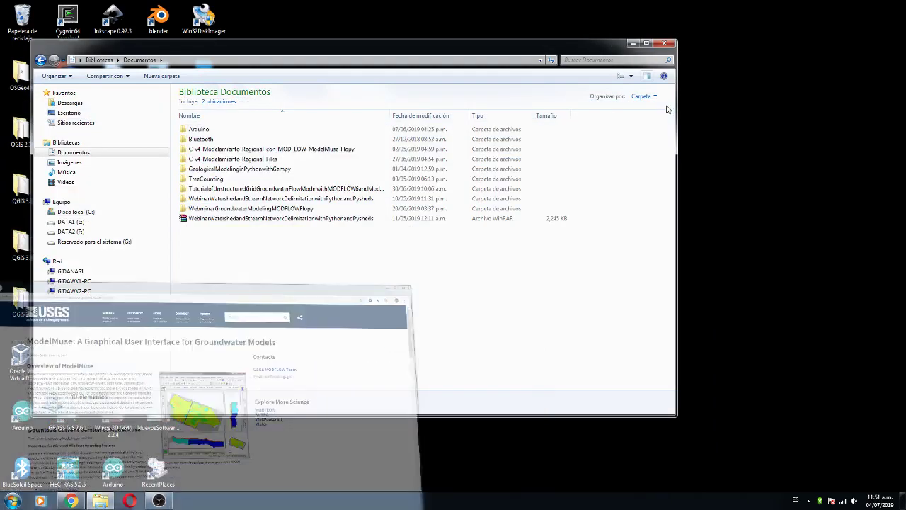
left_click(632, 43)
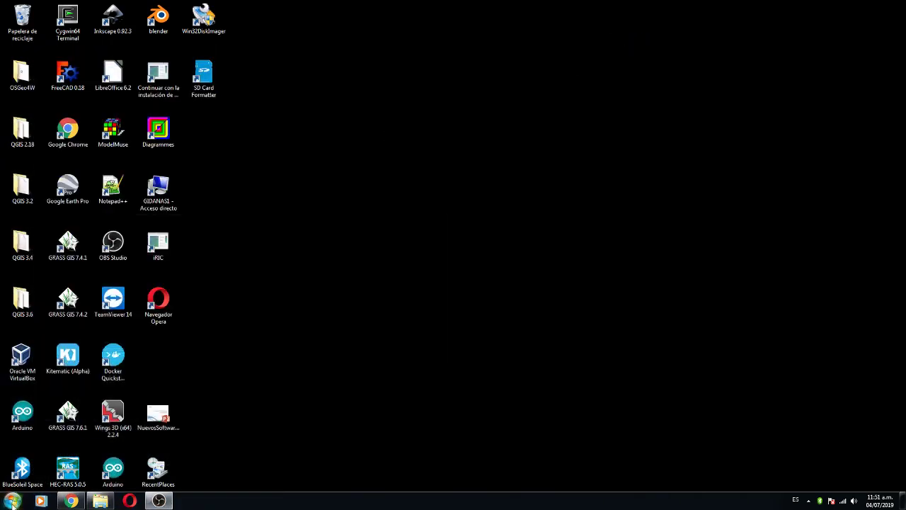
left_click(12, 501)
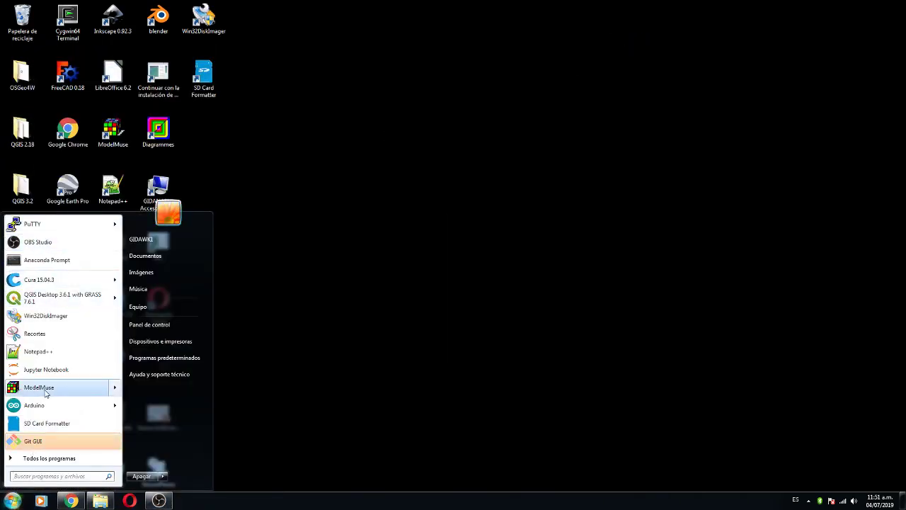
mouse_move(45, 393)
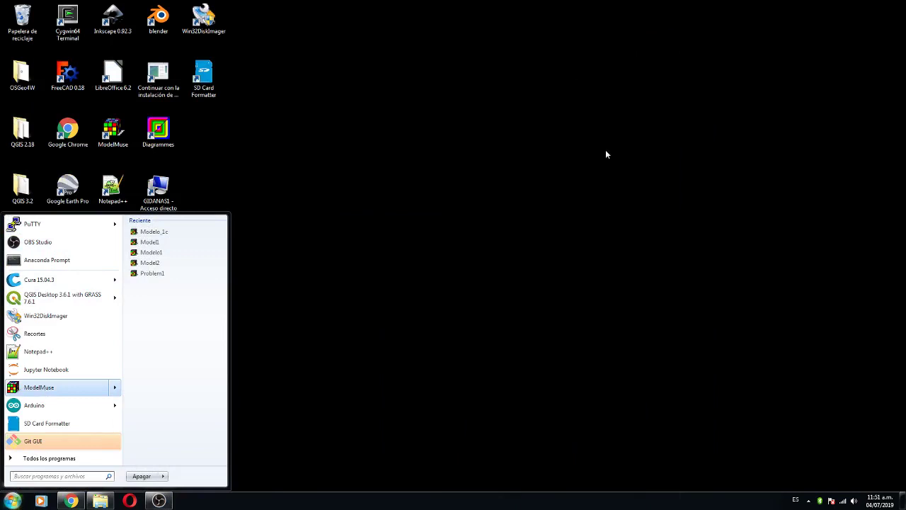
left_click(75, 387)
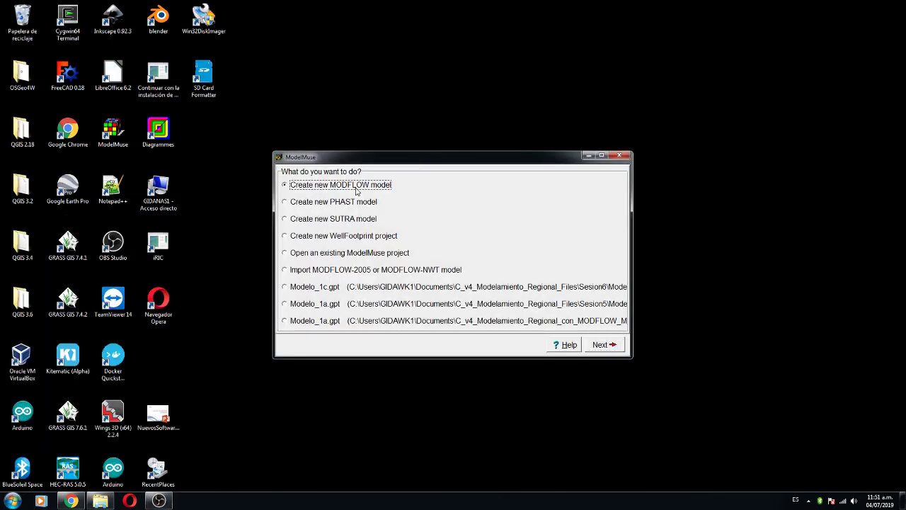
Step: Start a new MODFLOW model with EPSG projection 32718, keeping meters and seconds as units
left_click(597, 348)
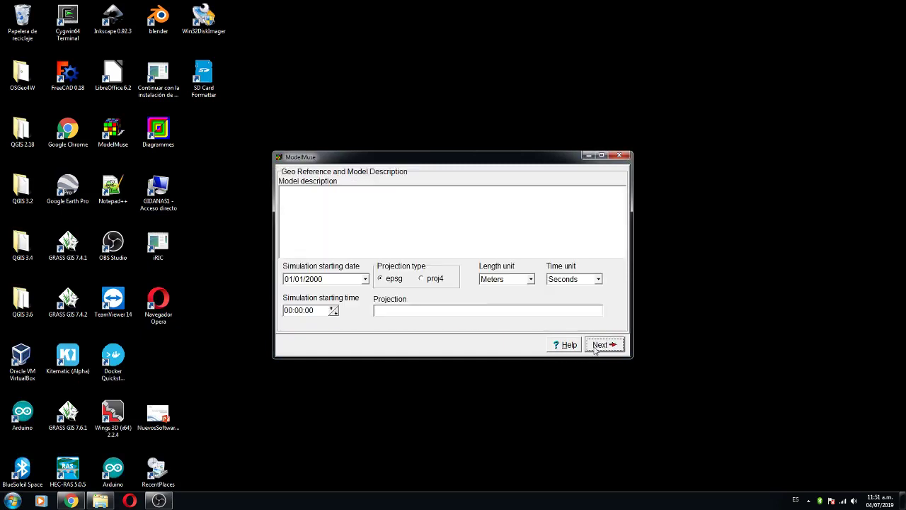
left_click(428, 311)
type("32718")
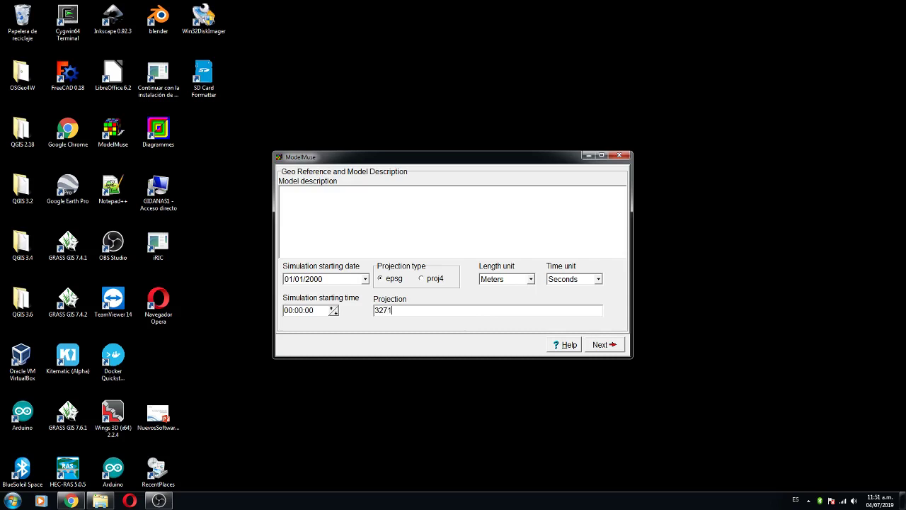
left_click(599, 344)
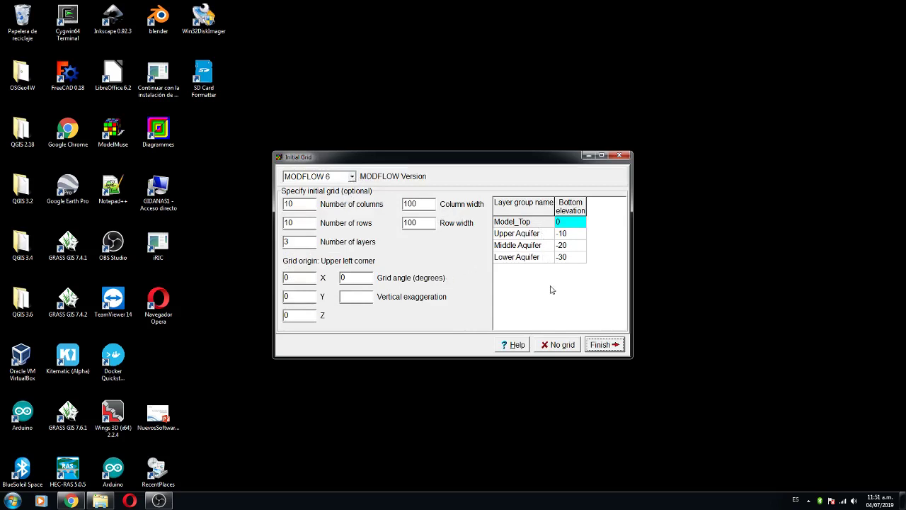
Step: Finish creating the MODFLOW 6 model without an initial grid and switch its discretization to DISV
left_click(577, 257)
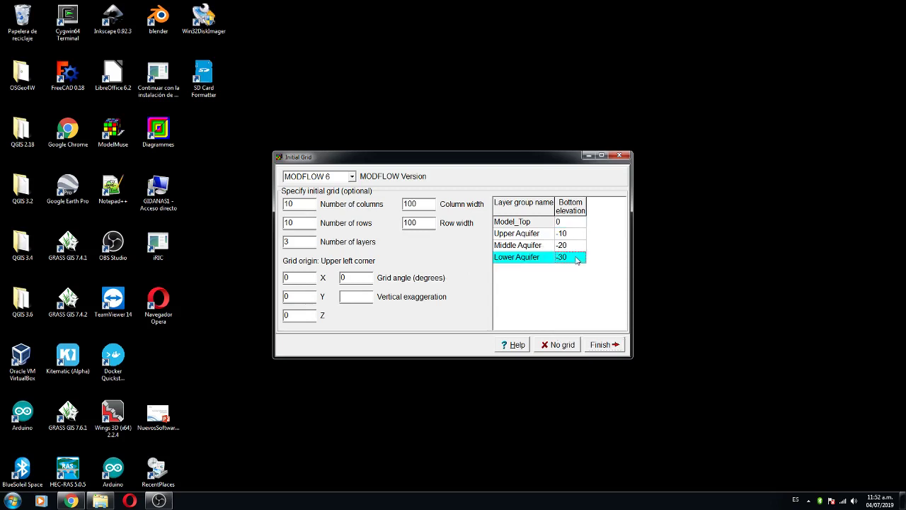
left_click(576, 257)
type("-")
left_click(562, 344)
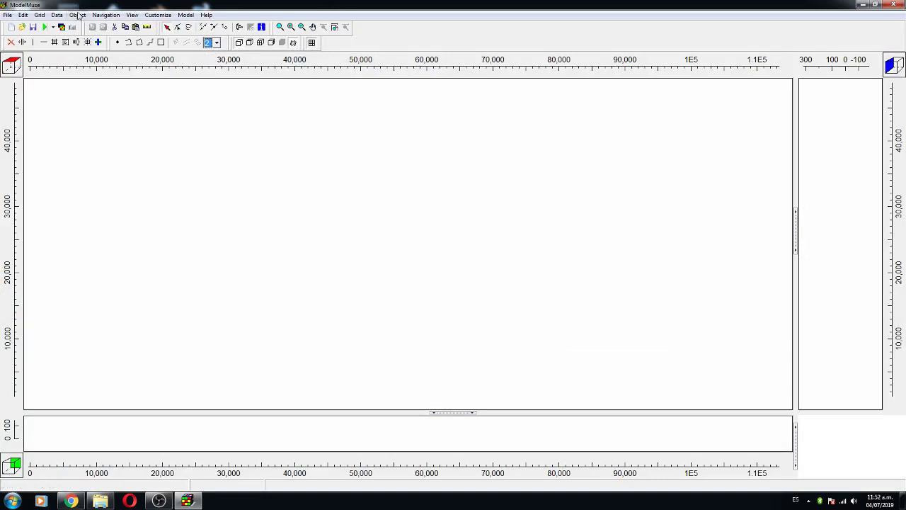
left_click(40, 15)
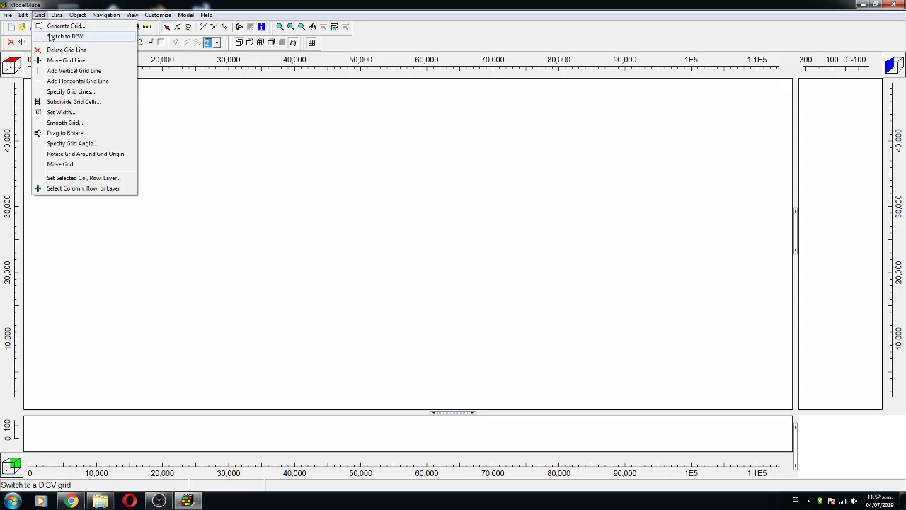
left_click(51, 36)
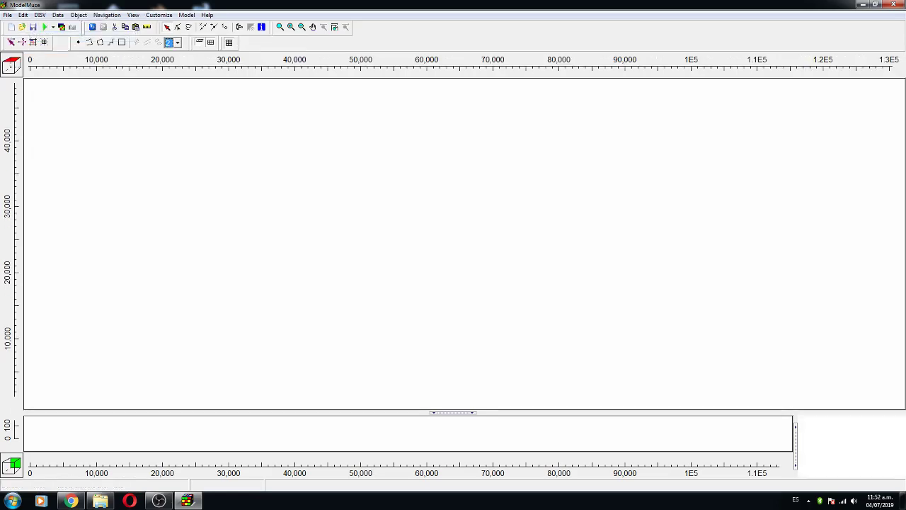
Step: Start a shapefile import and open ModelLimit.shp from the Shp folder of the unstructured grid groundwater flow tutorial in Mis documentos
left_click(8, 15)
mouse_move(28, 68)
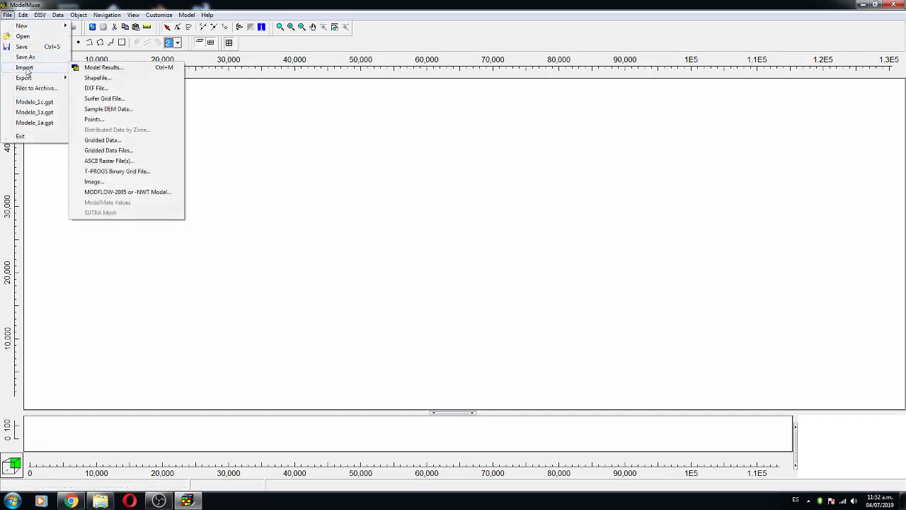
left_click(115, 79)
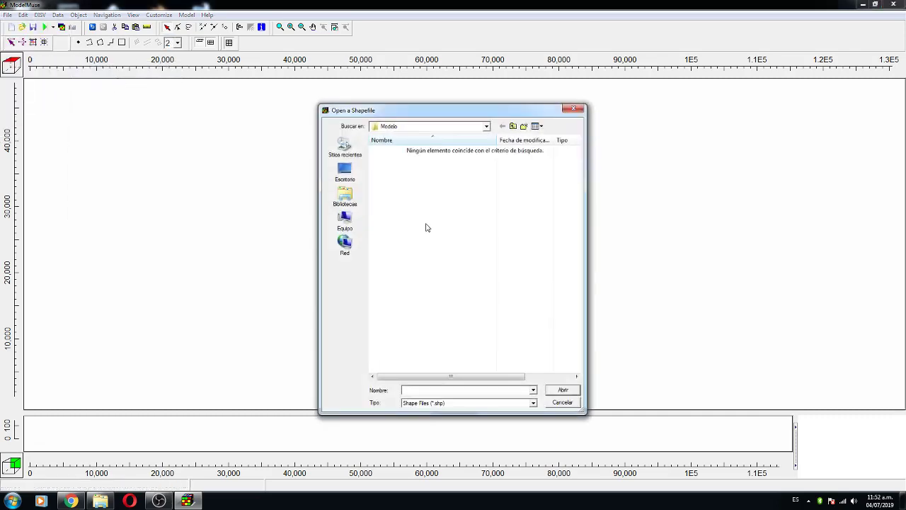
left_click(486, 126)
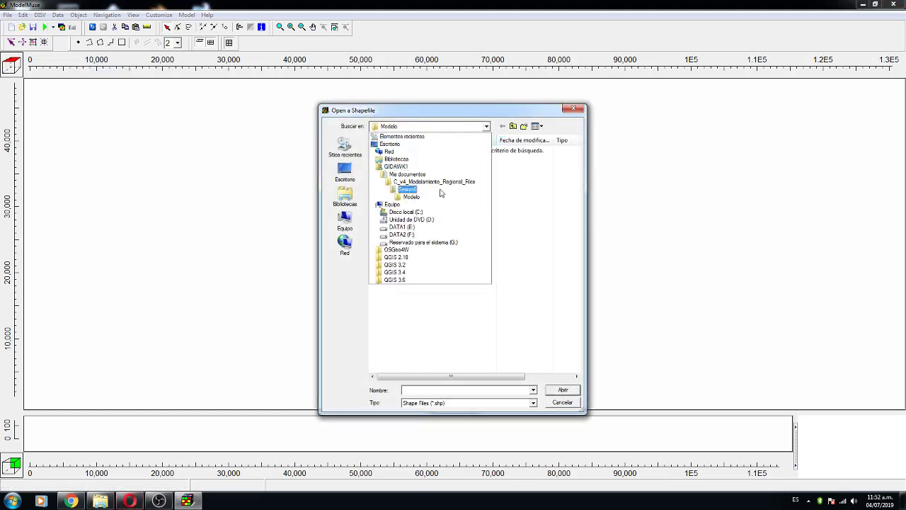
left_click(410, 174)
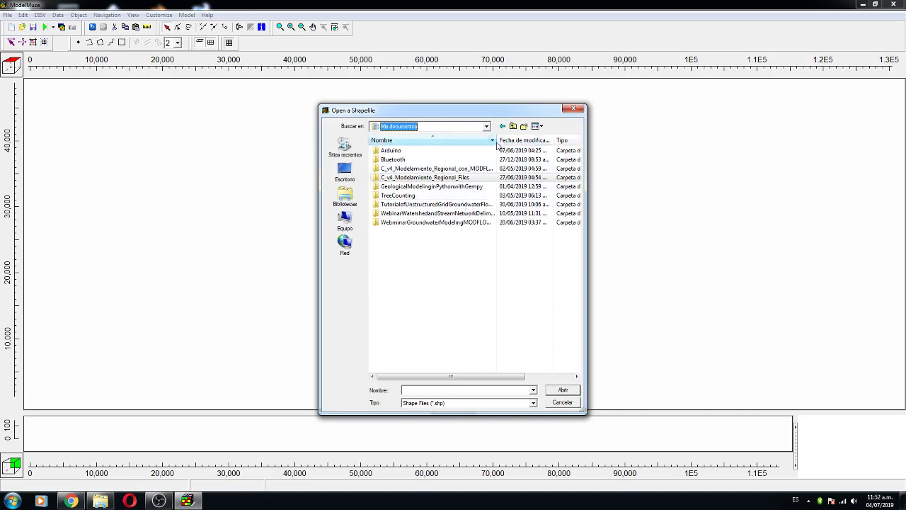
left_click_drag(497, 140, 599, 140)
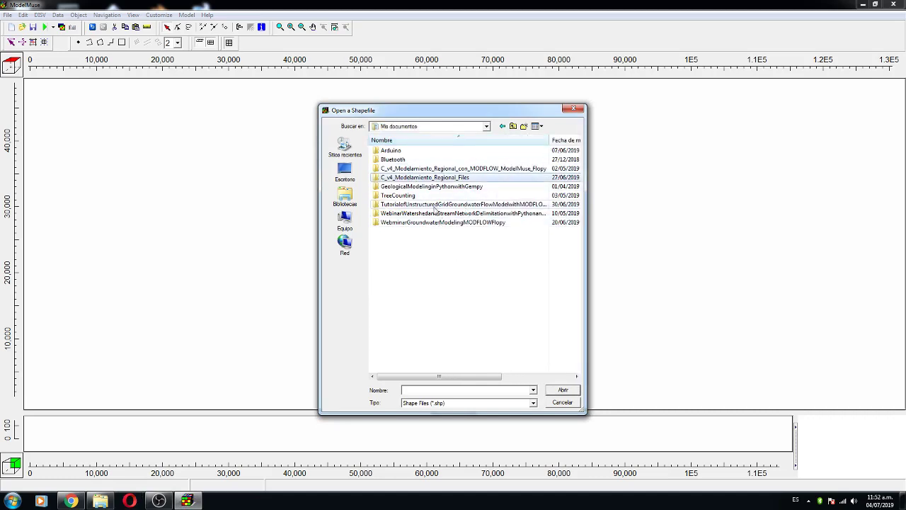
double_click(434, 210)
double_click(386, 169)
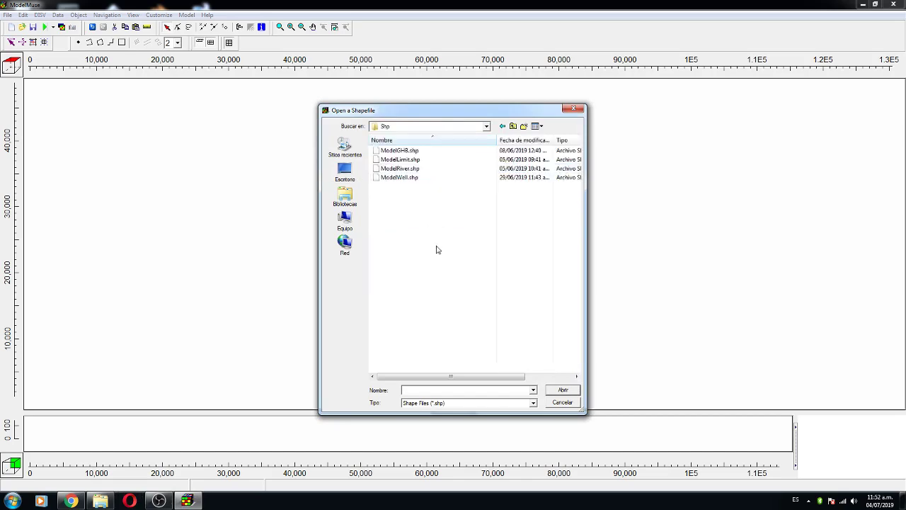
double_click(400, 159)
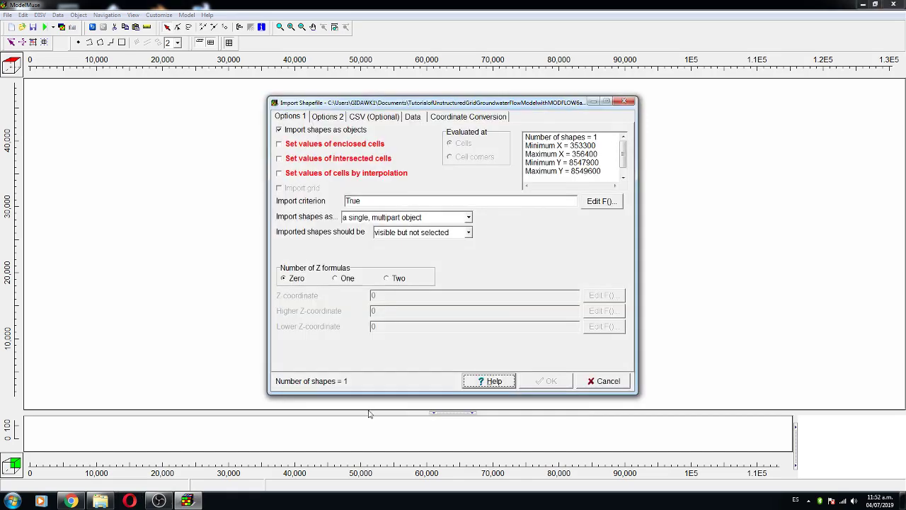
Step: Import the model limit shape as an object that sets values of enclosed and intersected cells
left_click(353, 145)
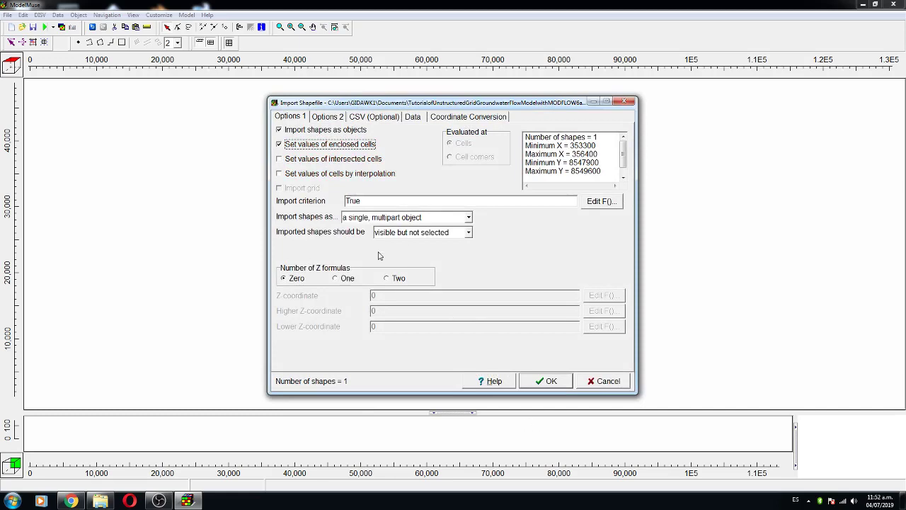
left_click(298, 157)
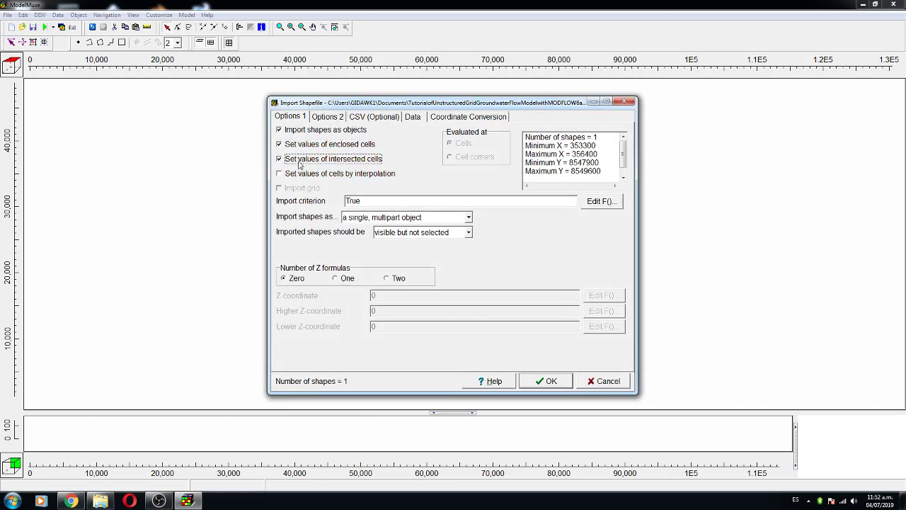
left_click(552, 381)
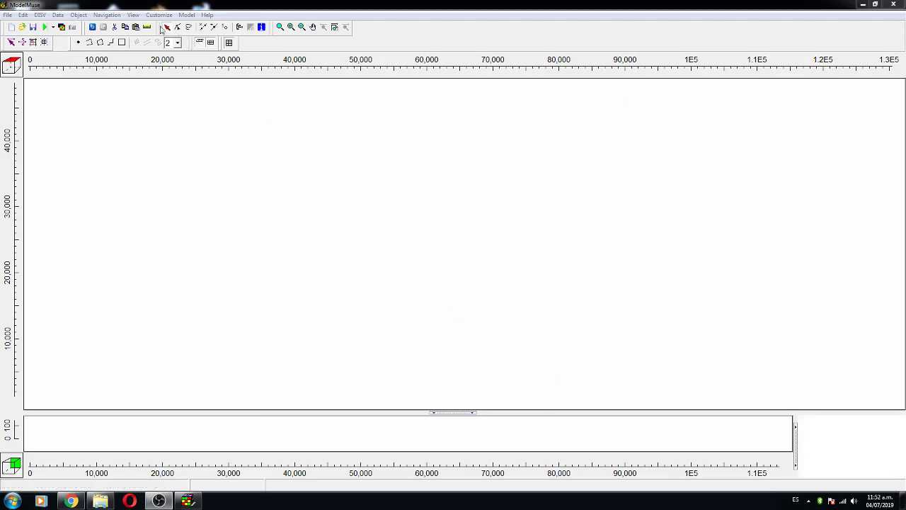
Step: Use the ModelLimit_1 object to set the grid cell size, with a value of 100
left_click(78, 15)
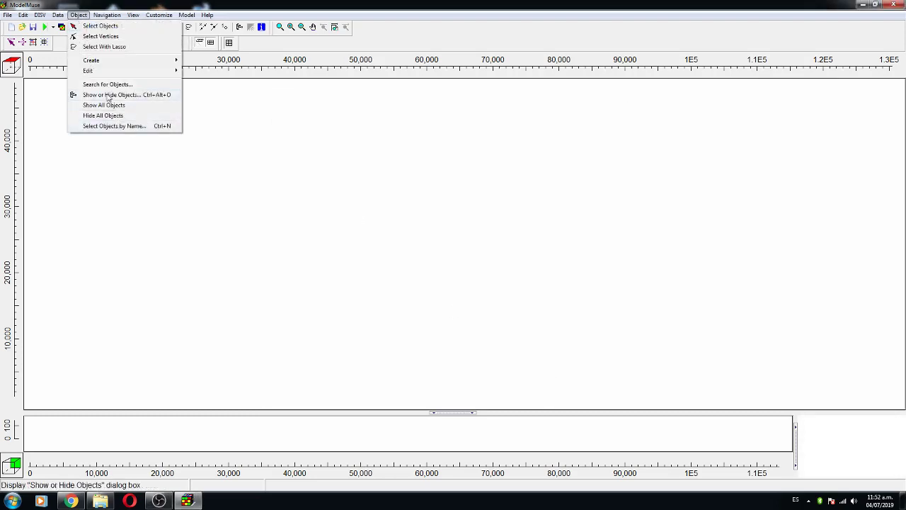
left_click(113, 94)
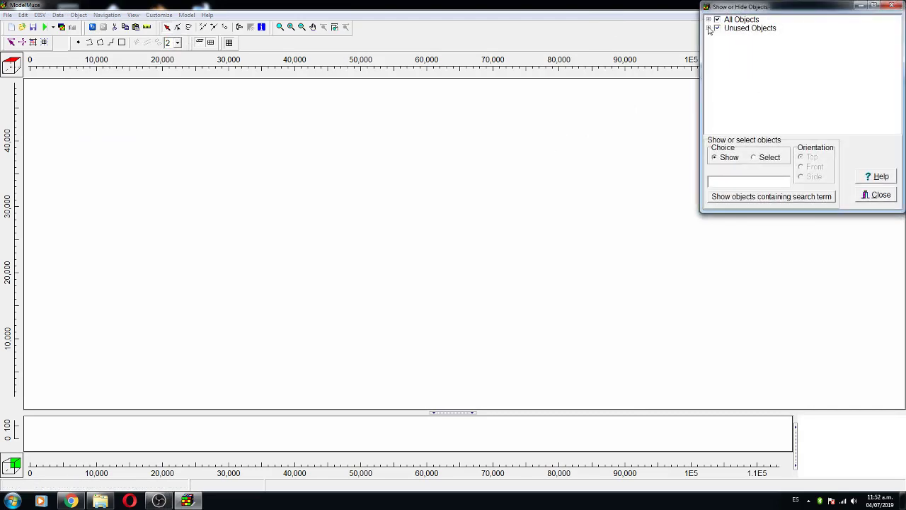
left_click(710, 28)
left_click(754, 36)
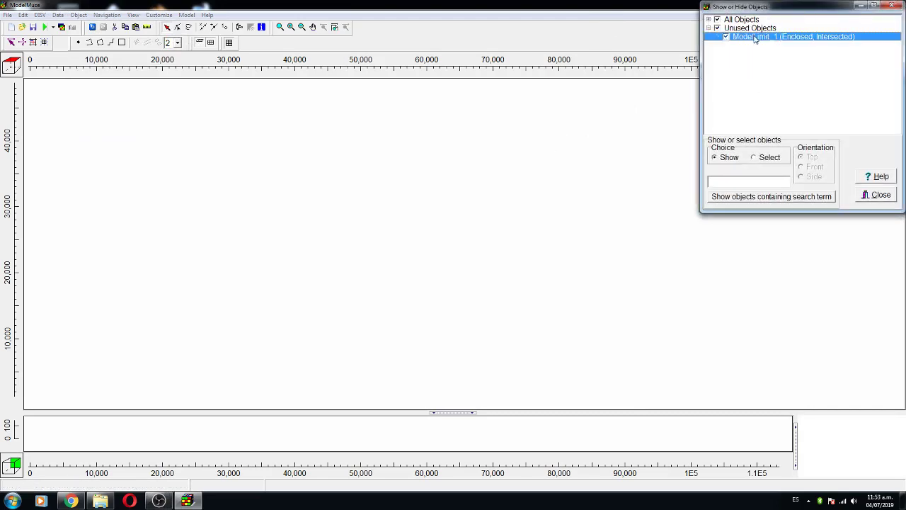
double_click(755, 37)
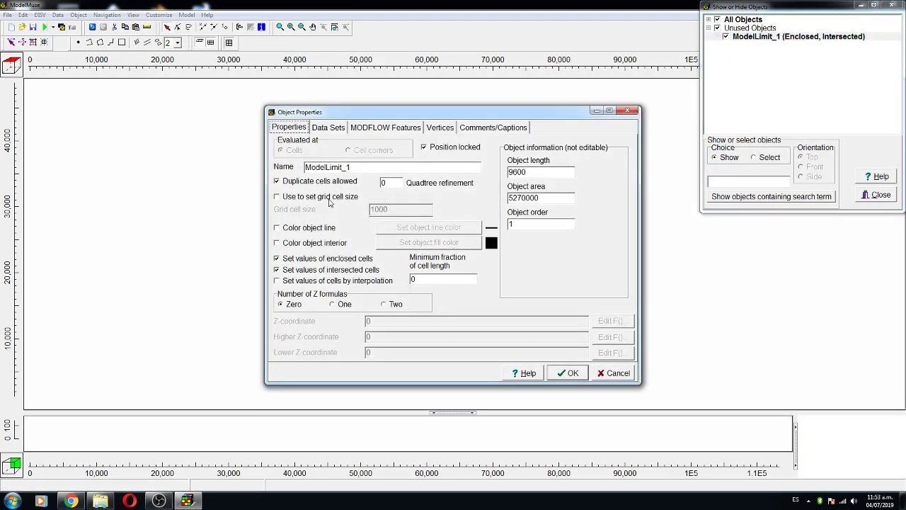
left_click(327, 197)
key("Tab")
type("100")
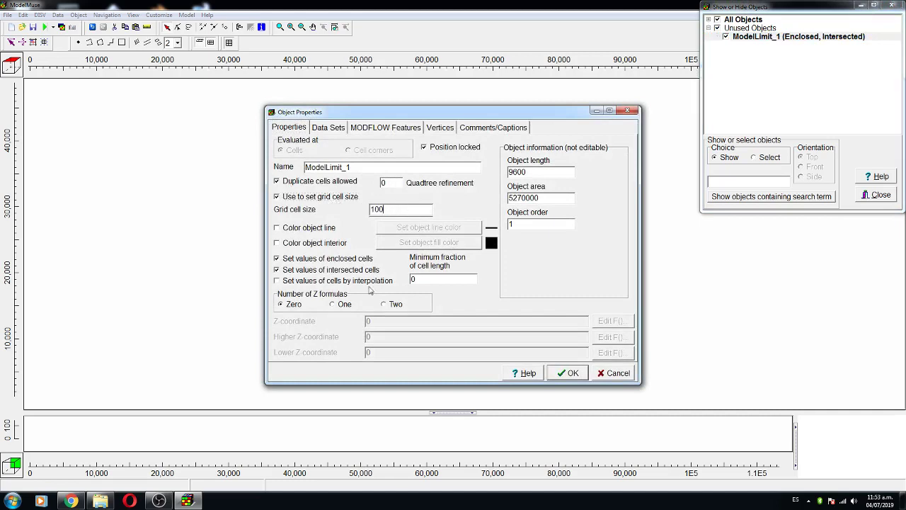
left_click(566, 375)
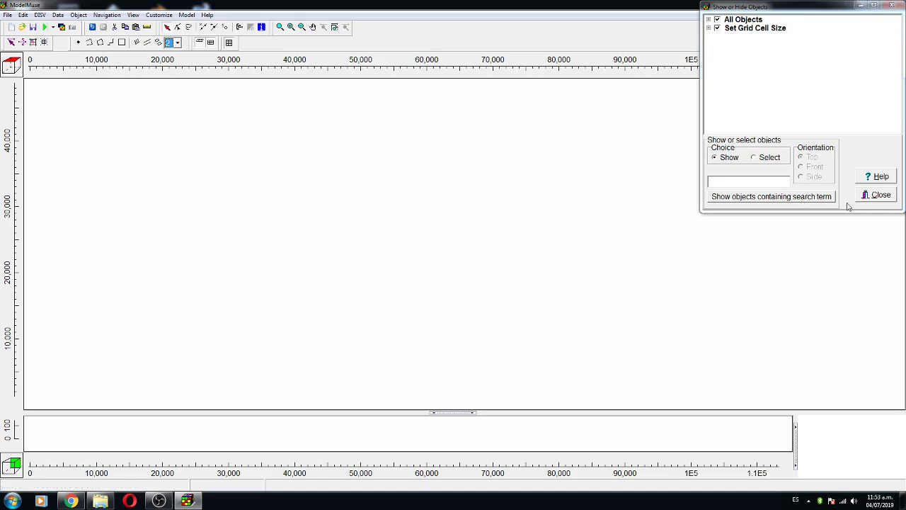
left_click(878, 195)
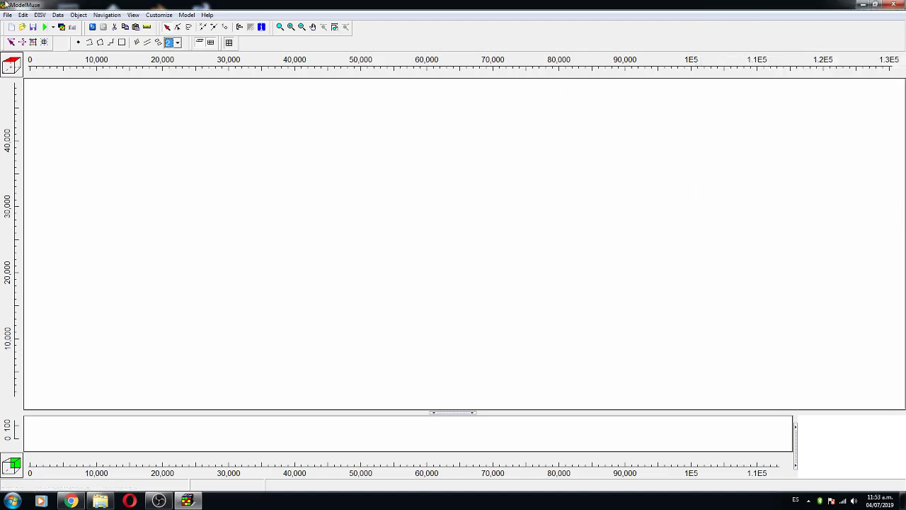
Step: Generate the DISV grid over the model limit and view it in 3D at an angle
left_click(43, 42)
left_click(468, 298)
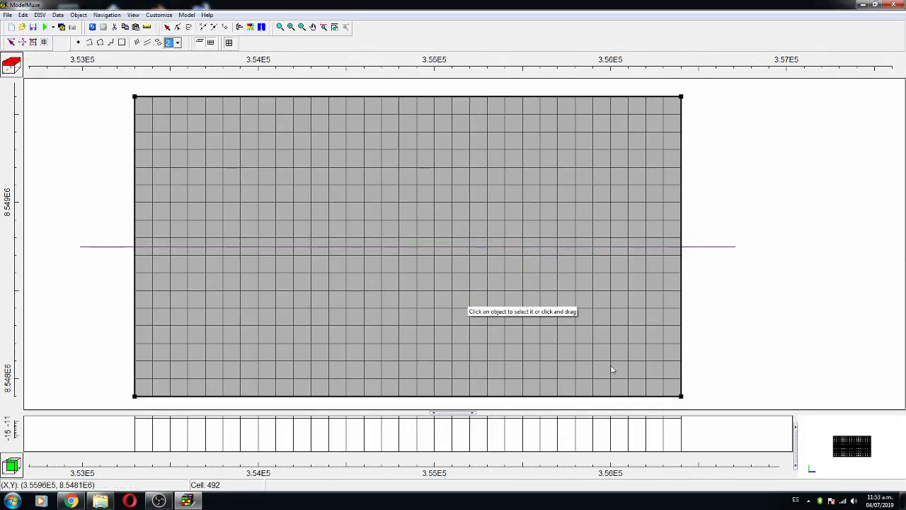
left_click_drag(871, 469, 853, 433)
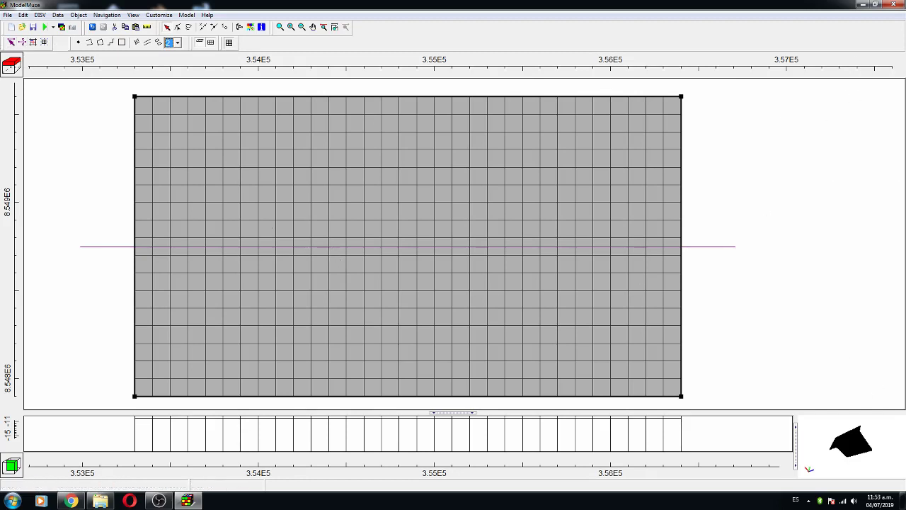
Step: Rotate the cross-section line slightly clockwise, shift it toward the grid's upper edge, and enlarge the front view of the layers
left_click(10, 42)
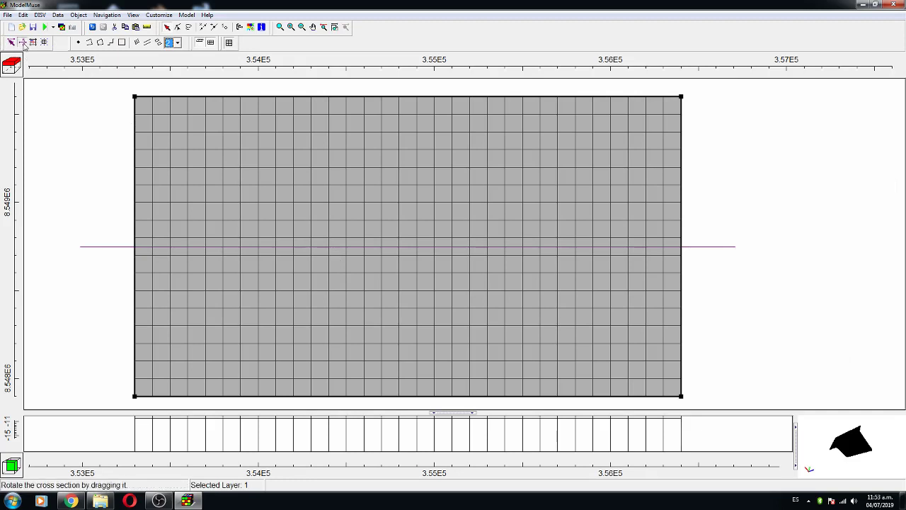
left_click_drag(711, 247, 721, 268)
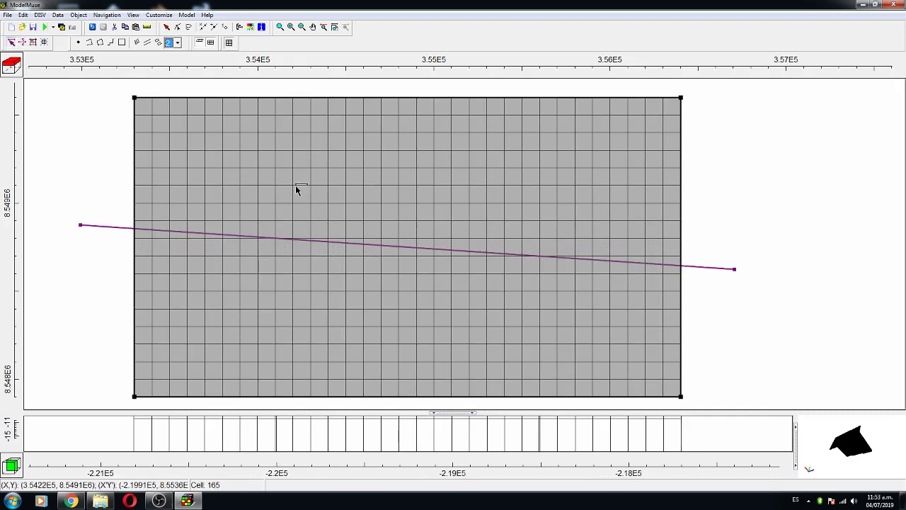
left_click_drag(305, 241, 281, 202)
left_click_drag(468, 413, 464, 344)
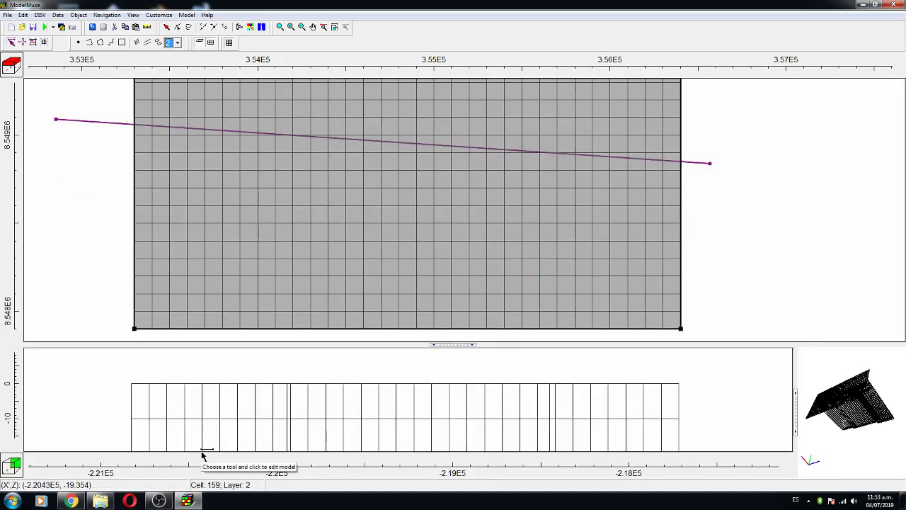
left_click(335, 27)
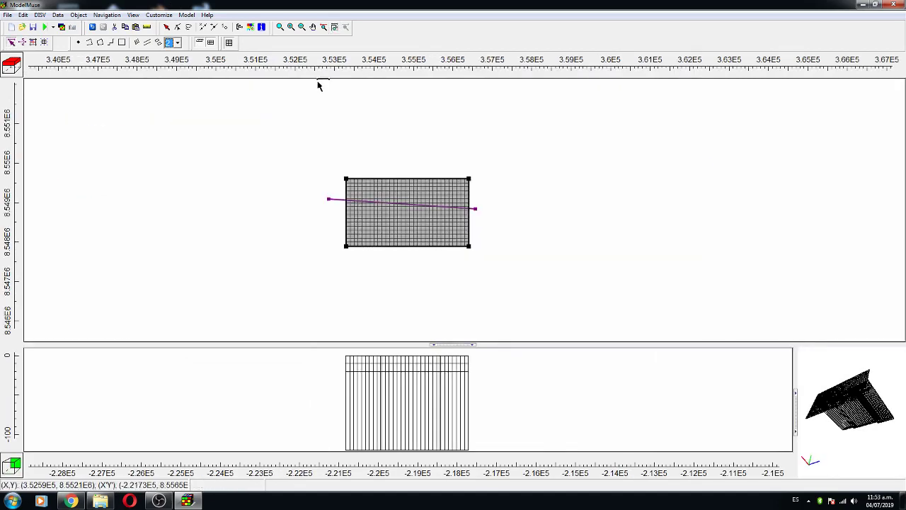
Step: Start a shapefile import of ModelGHB.shp as an object that sets values of intersected cells
left_click(9, 16)
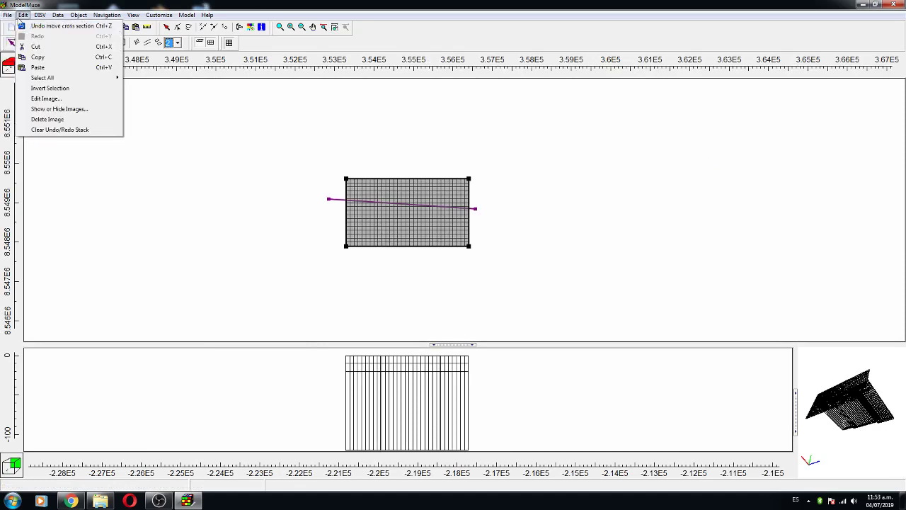
mouse_move(40, 67)
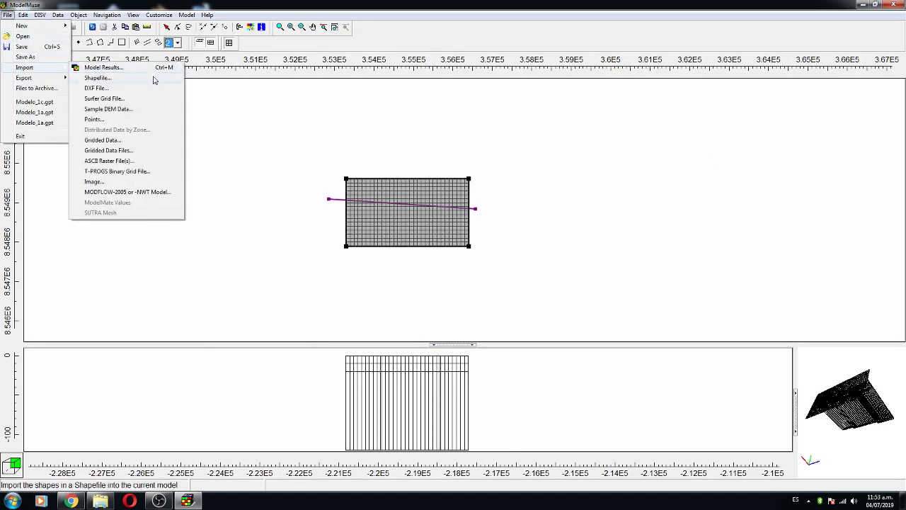
left_click(154, 80)
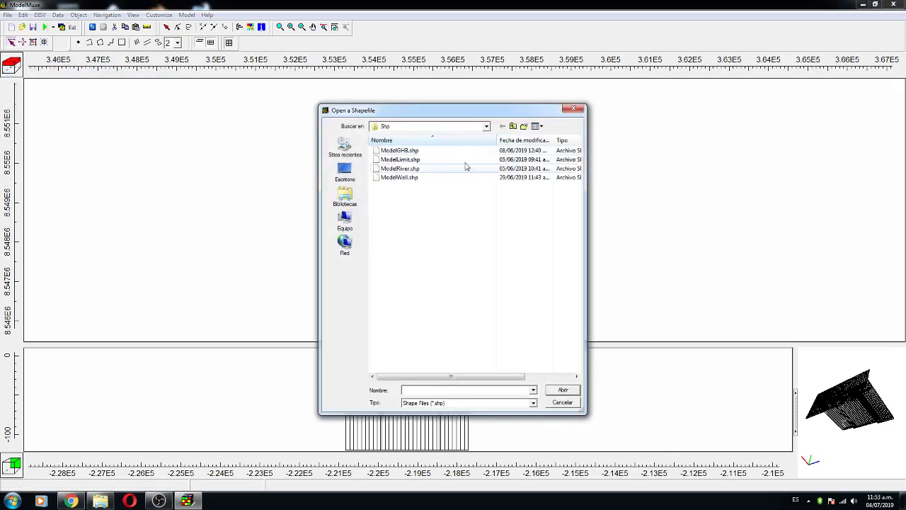
double_click(398, 150)
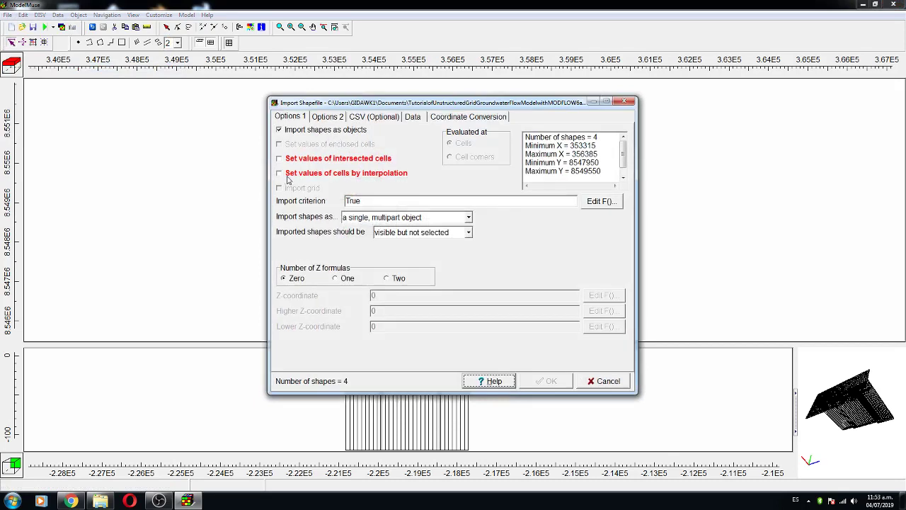
left_click(291, 160)
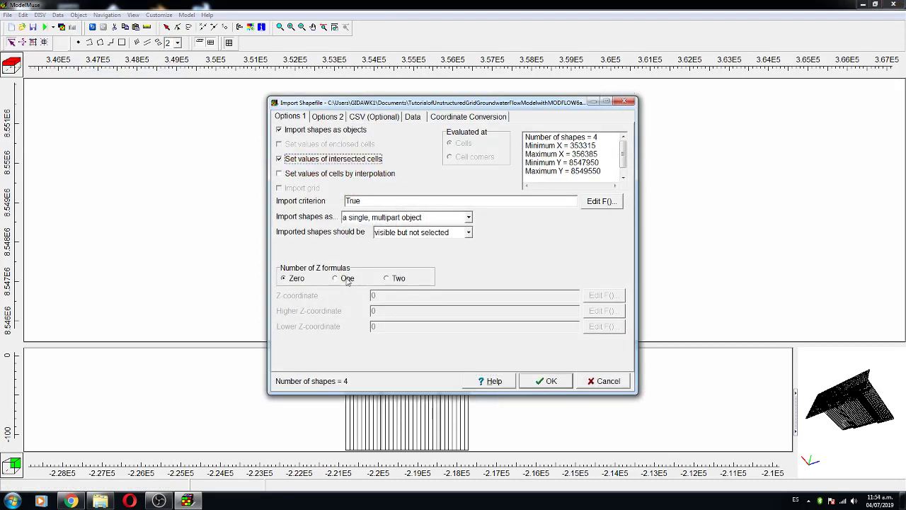
left_click(391, 279)
left_click(603, 310)
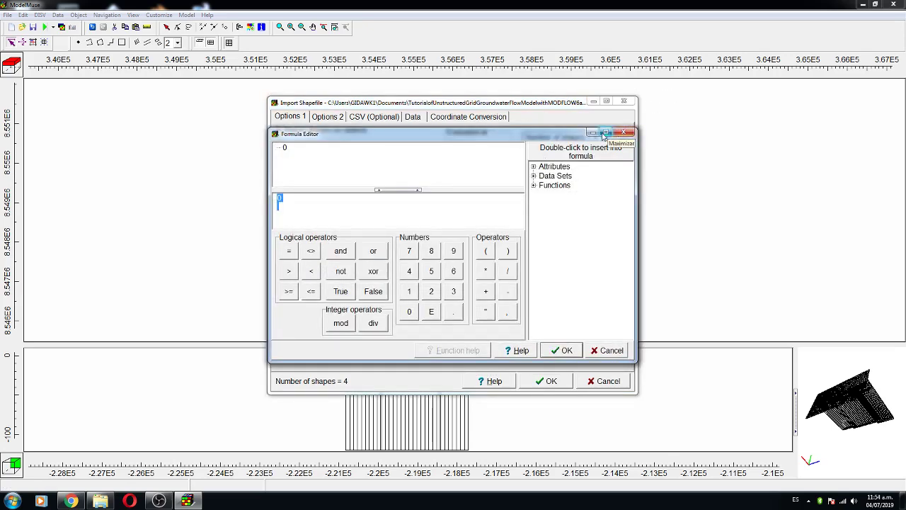
left_click(625, 133)
left_click(336, 279)
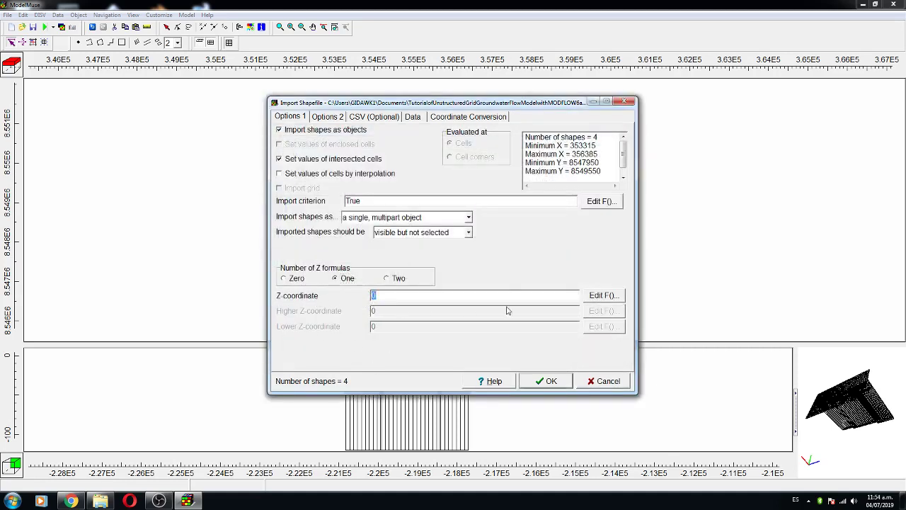
Step: Use two Z formulas for the imported GHB shapes and set the higher Z-coordinate to the Model_Top data set
left_click(396, 278)
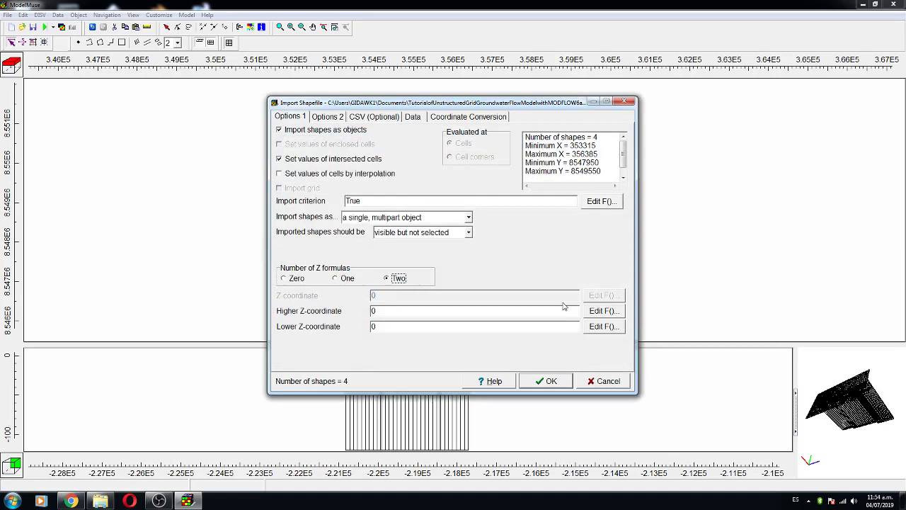
left_click(599, 322)
left_click(533, 175)
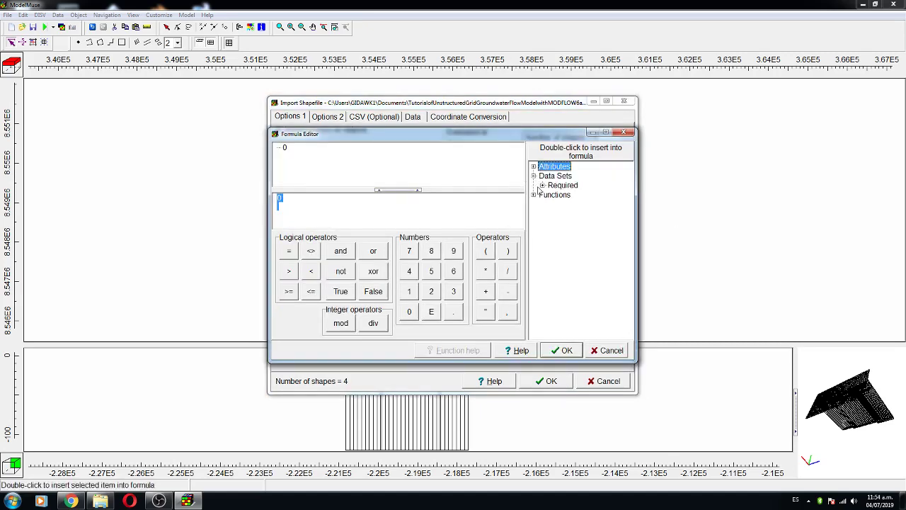
left_click(541, 184)
left_click(551, 195)
double_click(584, 204)
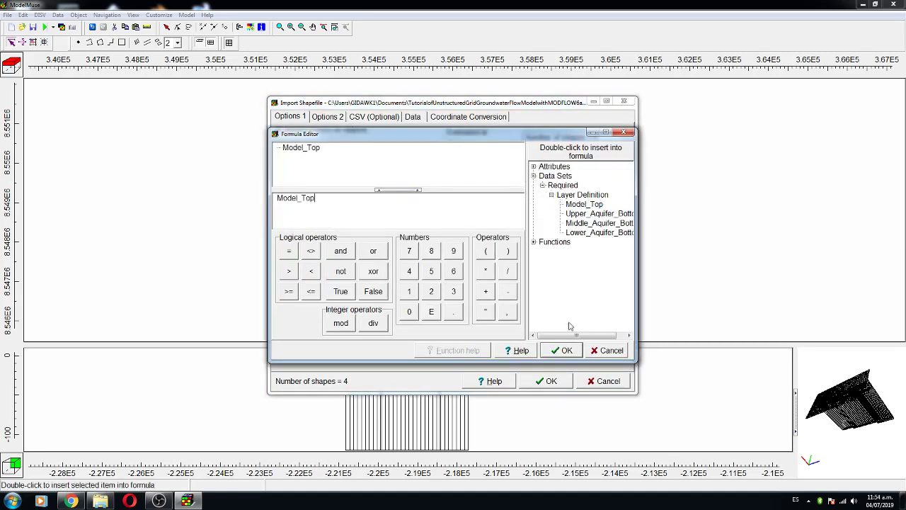
left_click(562, 350)
Step: Set the lower Z-coordinate to Upper_Aquifer_Bottom and import the GHB shapes as a single, multipart object
left_click(605, 327)
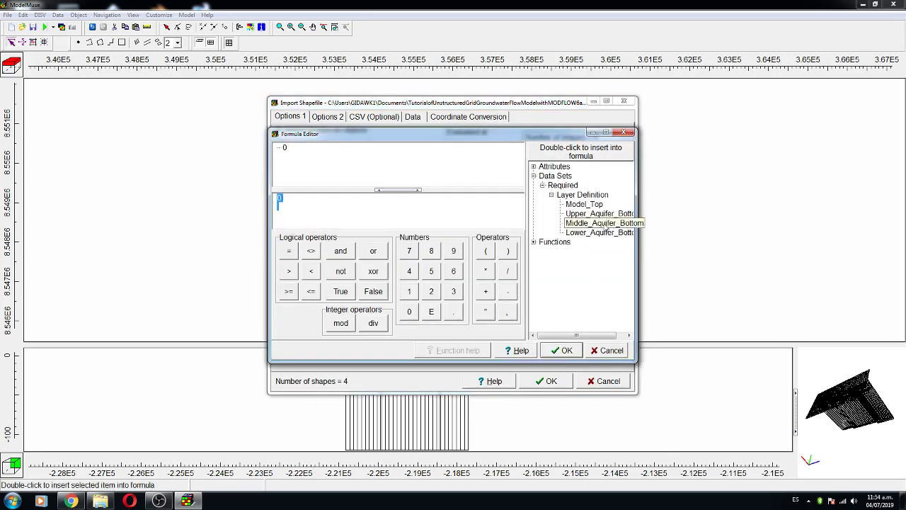
double_click(600, 214)
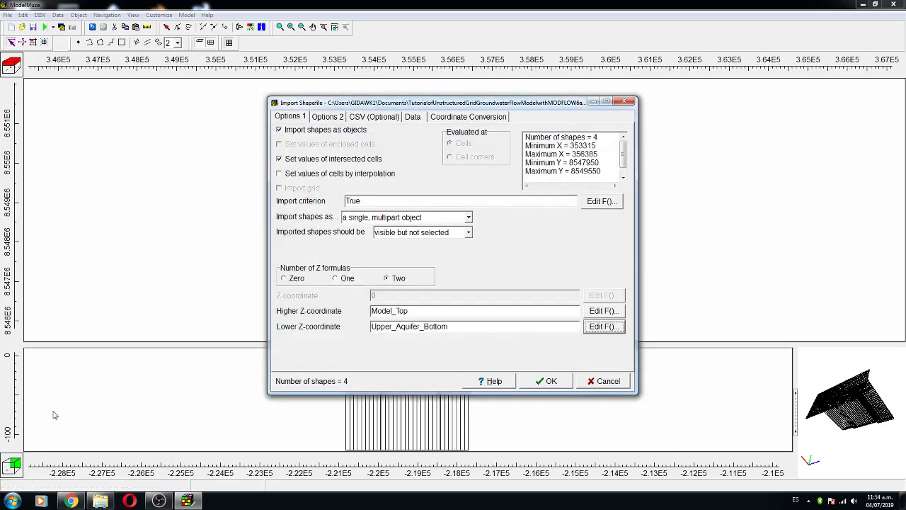
left_click(546, 381)
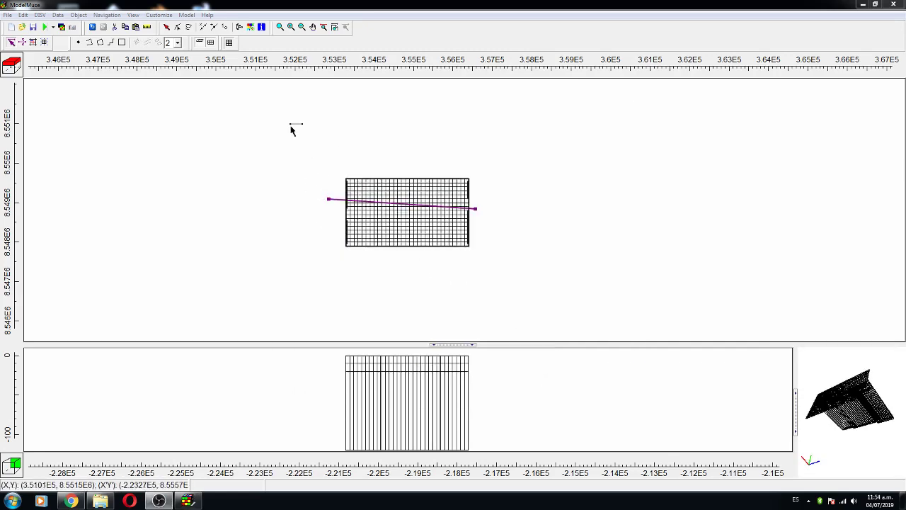
Step: Color the object line of ModelGHB_1 blue in its object properties
left_click(322, 265)
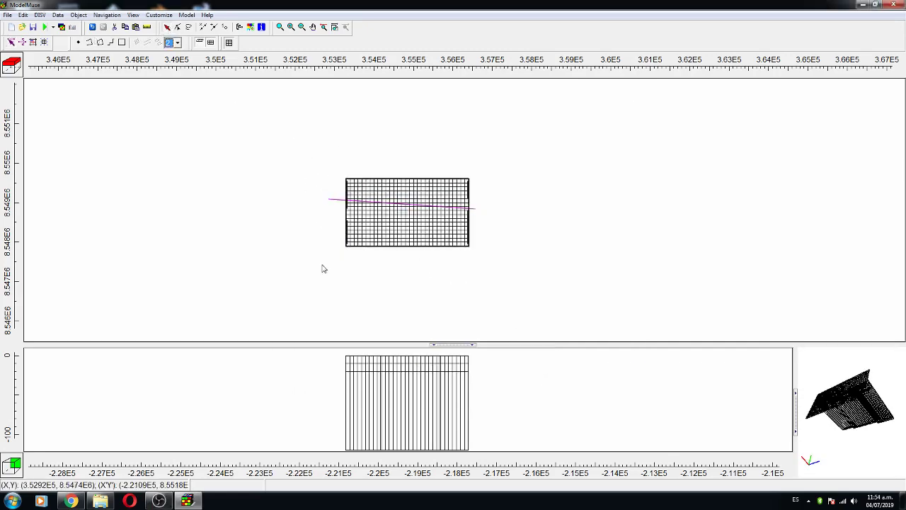
left_click(347, 199)
double_click(347, 197)
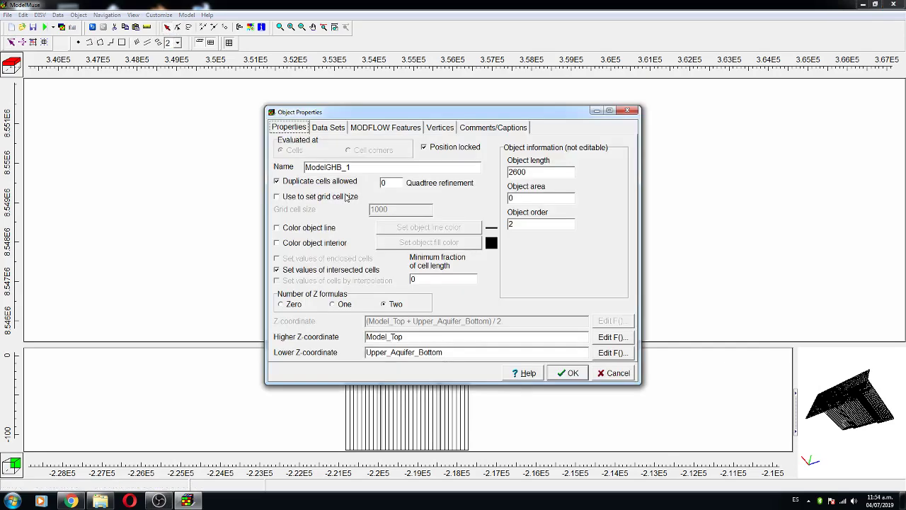
left_click(316, 228)
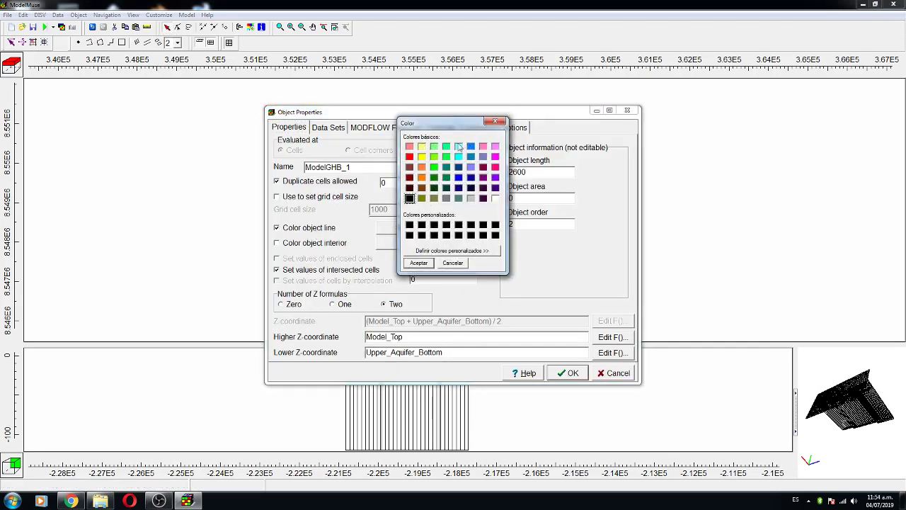
left_click(471, 147)
left_click(420, 264)
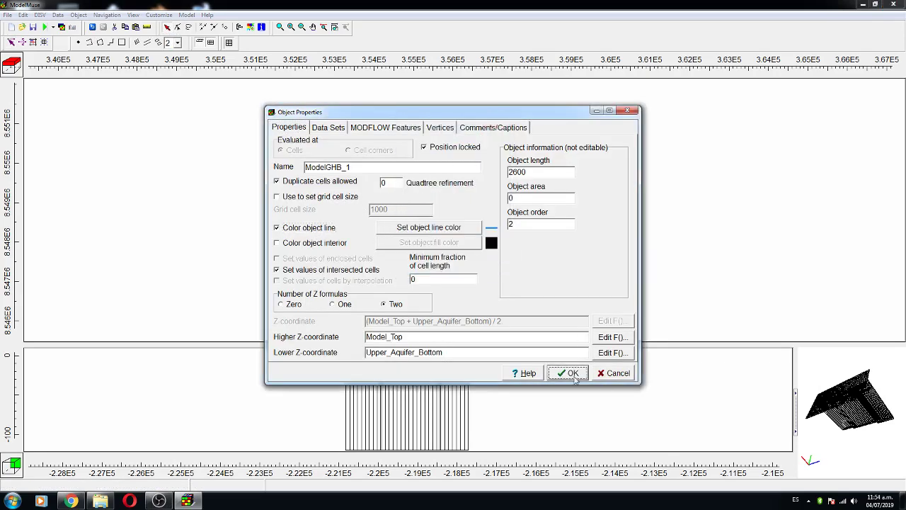
left_click(567, 373)
Step: Activate the GHB General-Head Boundary, RIV River and WEL Well packages for the MODFLOW model
left_click(187, 14)
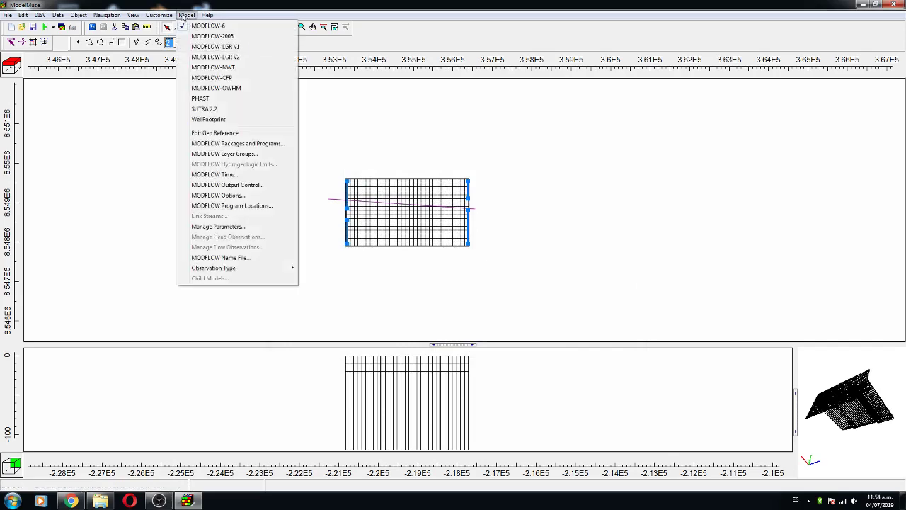
left_click(249, 139)
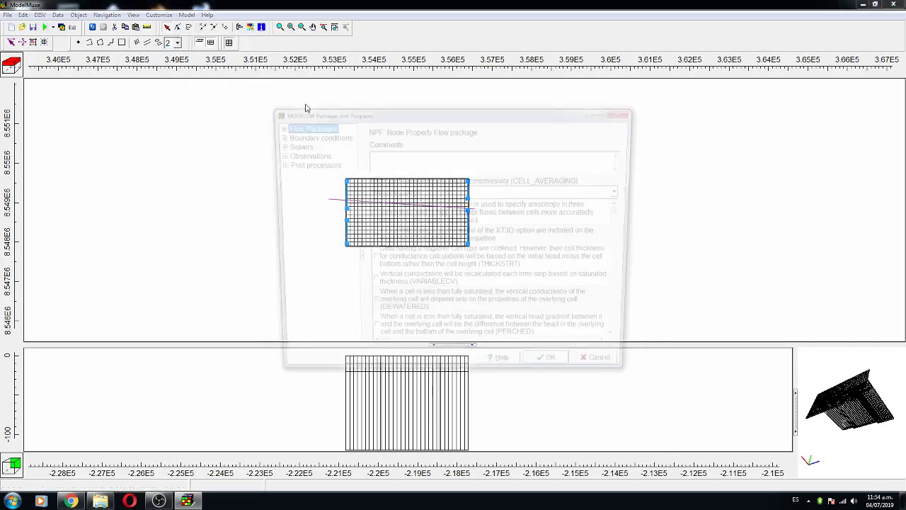
left_click(275, 126)
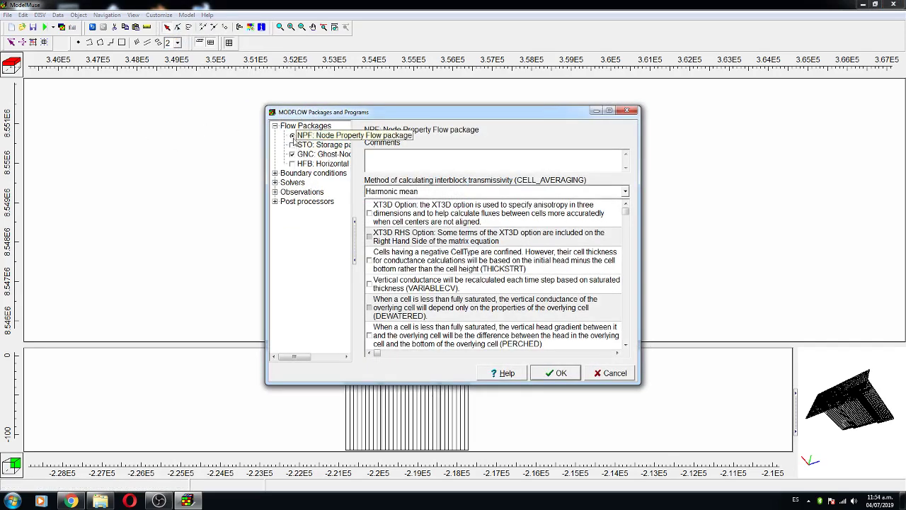
left_click(276, 173)
left_click(284, 183)
left_click(285, 202)
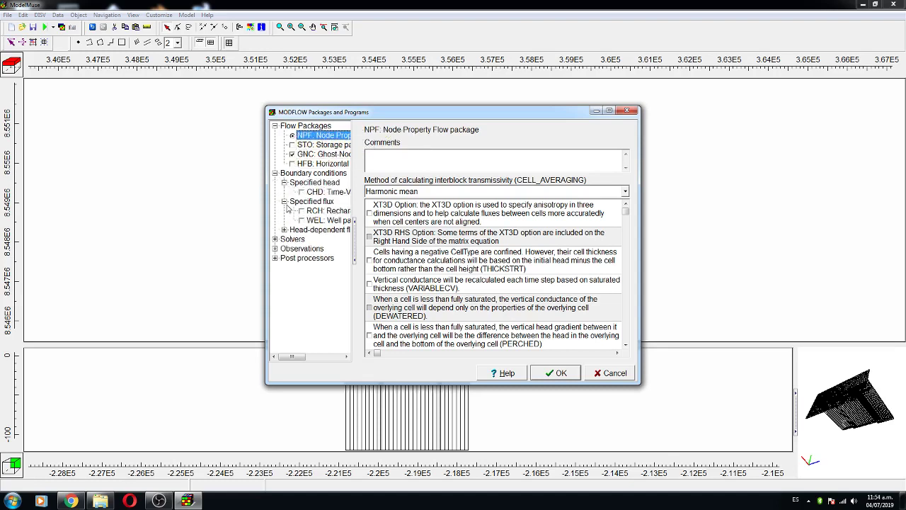
left_click(284, 230)
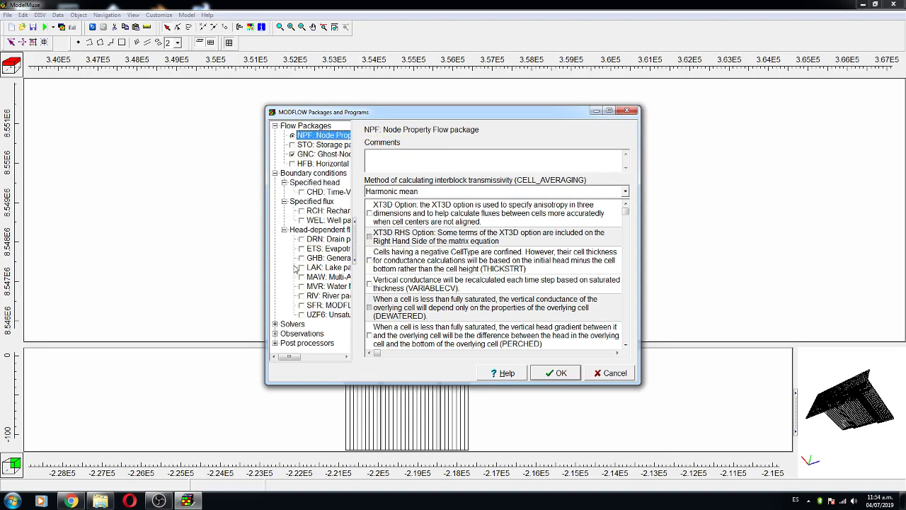
left_click(302, 258)
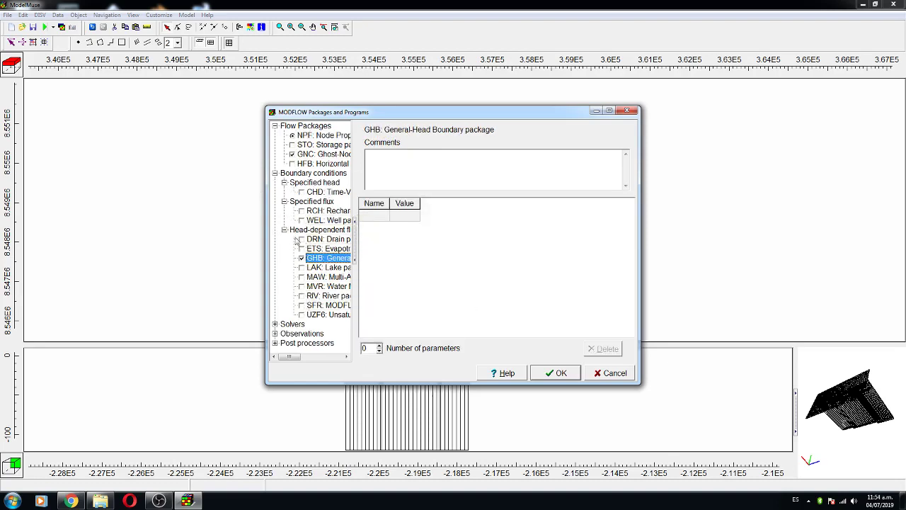
left_click(301, 296)
left_click(301, 221)
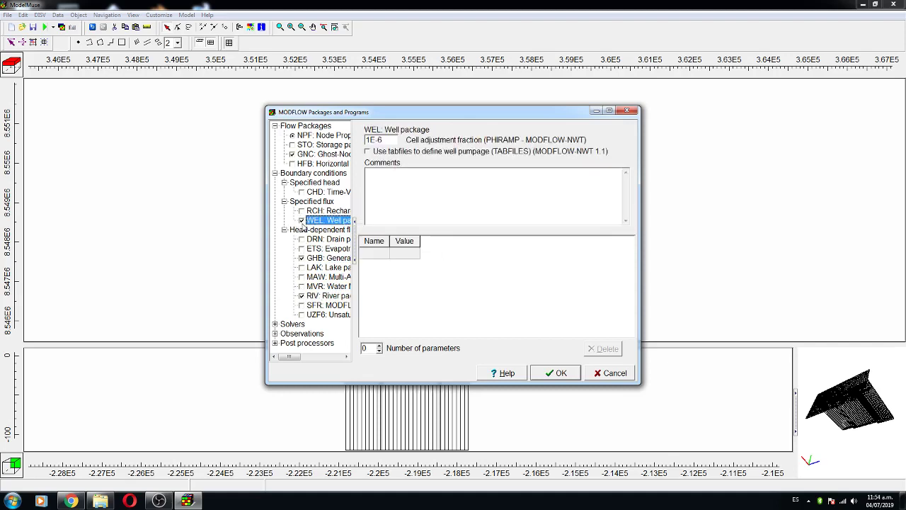
left_click(560, 373)
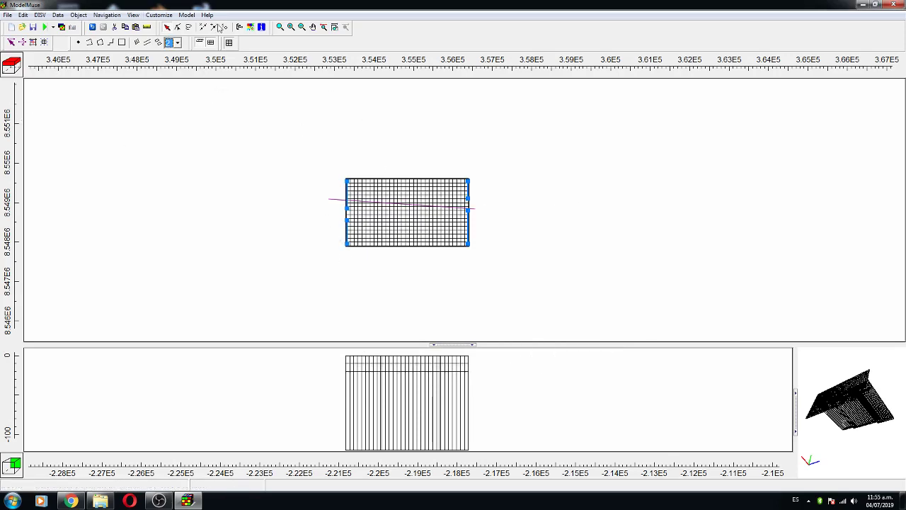
left_click(364, 154)
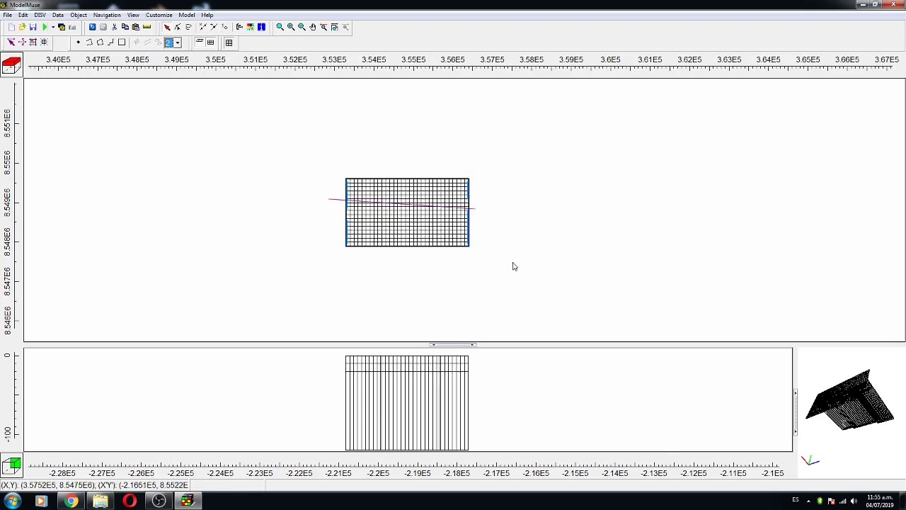
left_click_drag(513, 266, 449, 159)
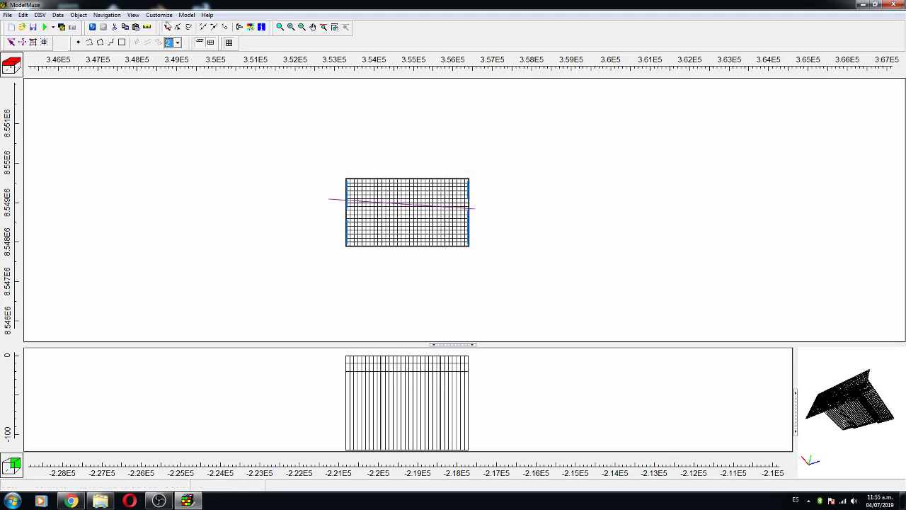
left_click(467, 197)
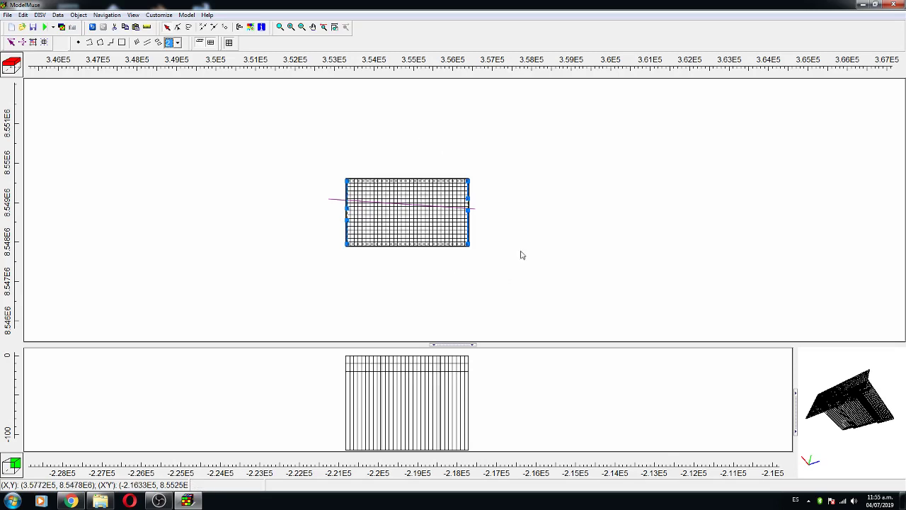
left_click(390, 239)
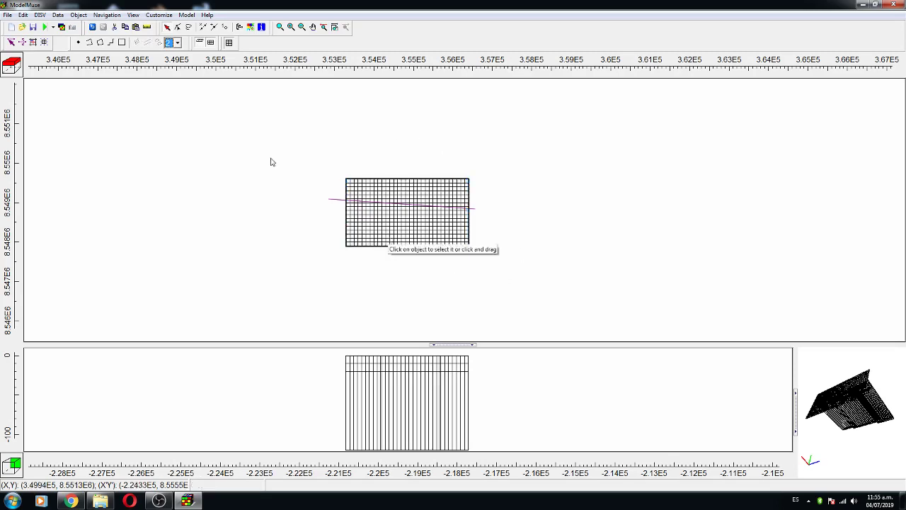
Step: Open ModelGHB.shp for shapefile import, setting values of intersected cells and importing the shapes as separate objects
left_click(8, 15)
mouse_move(28, 67)
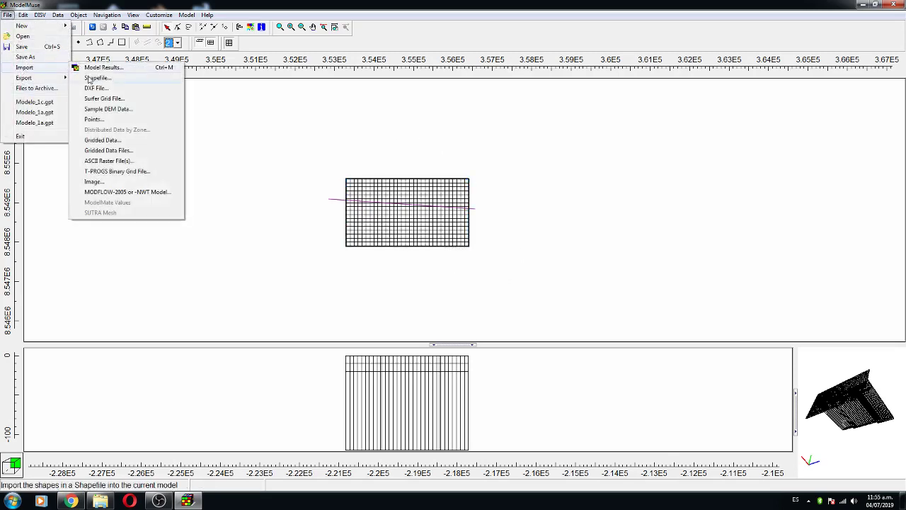
left_click(92, 80)
left_click(399, 150)
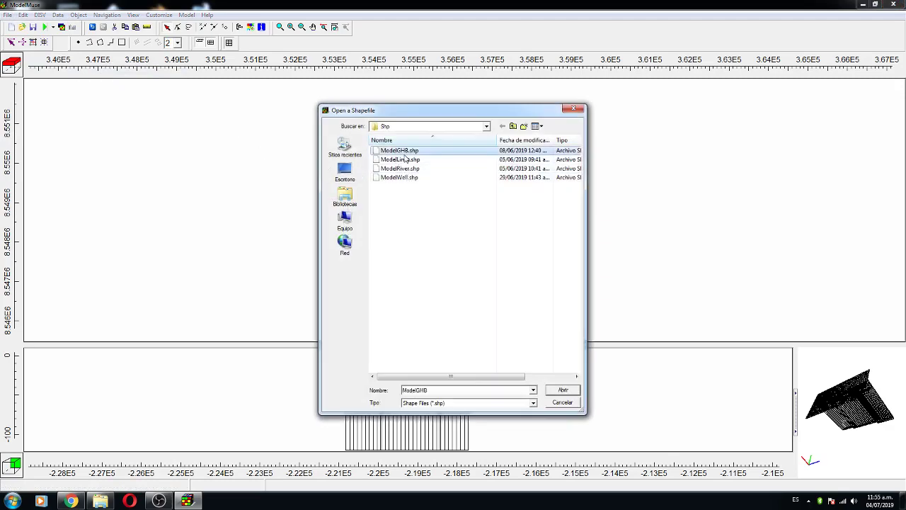
left_click(562, 389)
left_click(357, 162)
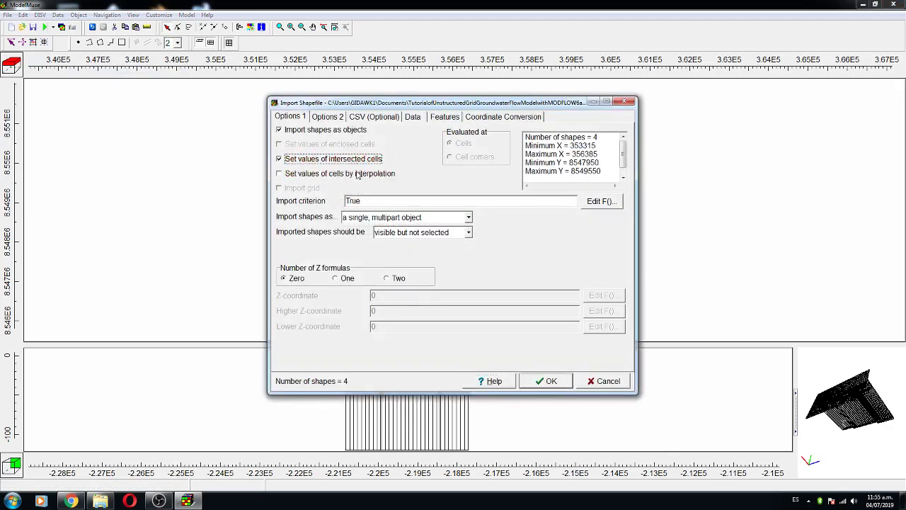
left_click(368, 220)
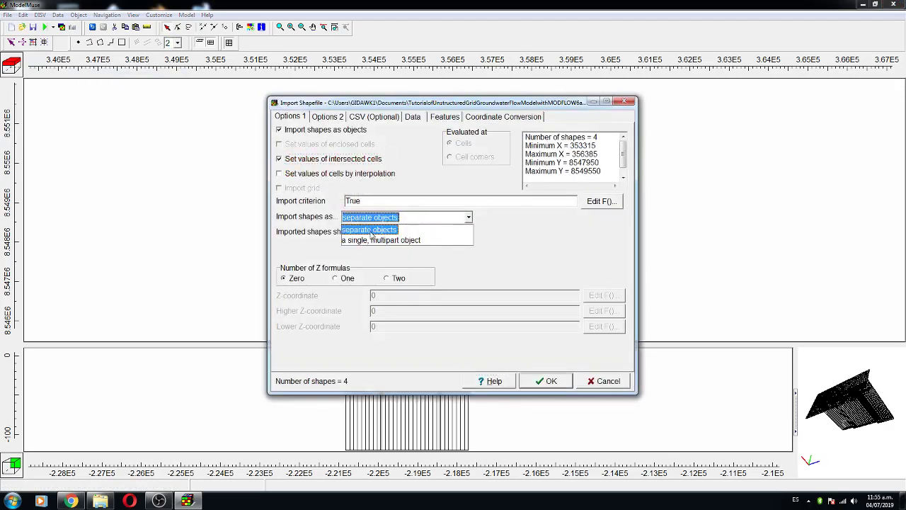
left_click(372, 227)
Step: Use two Z formulas, Model_Top for the higher and Upper_Aquifer_Bottom for the lower Z-coordinate, and import the GHB shapes
left_click(396, 280)
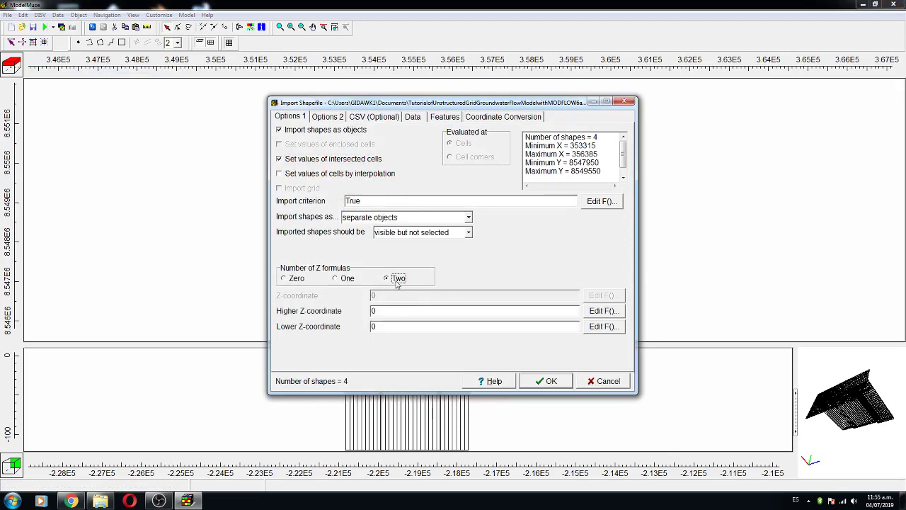
left_click(606, 312)
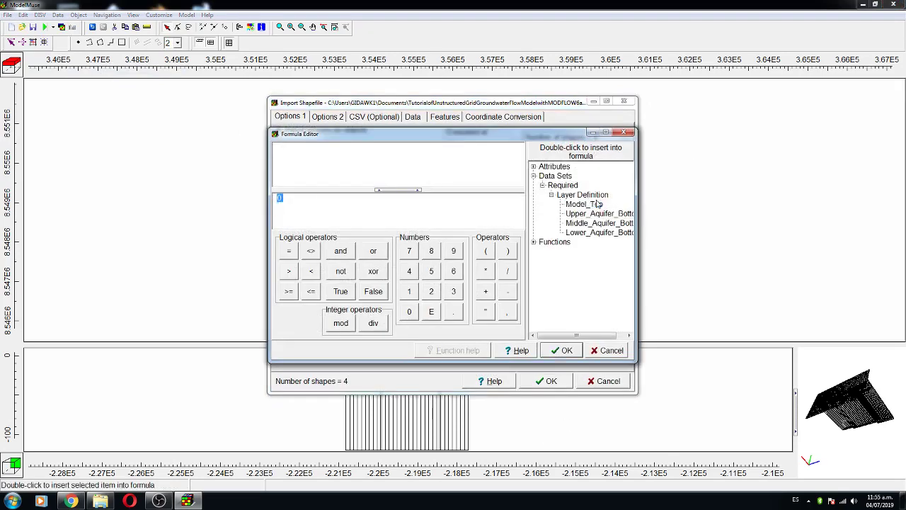
double_click(598, 204)
left_click(561, 351)
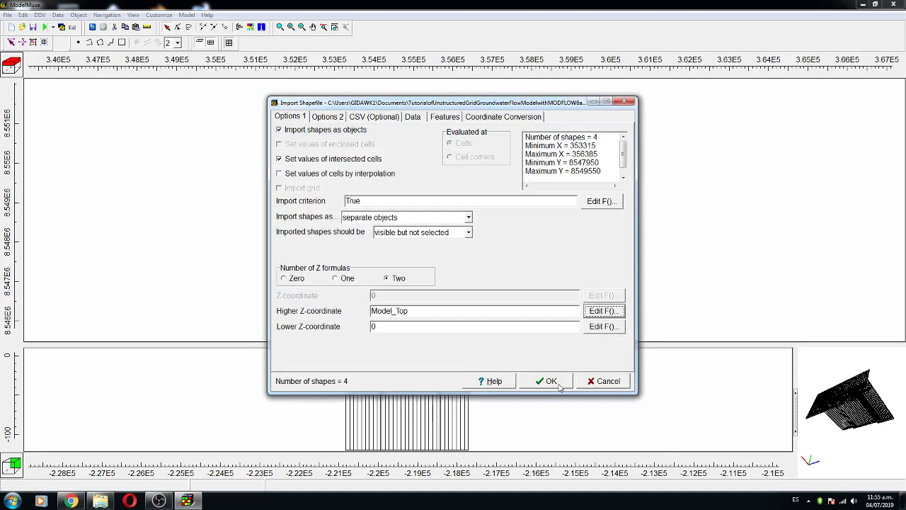
left_click(604, 326)
double_click(588, 214)
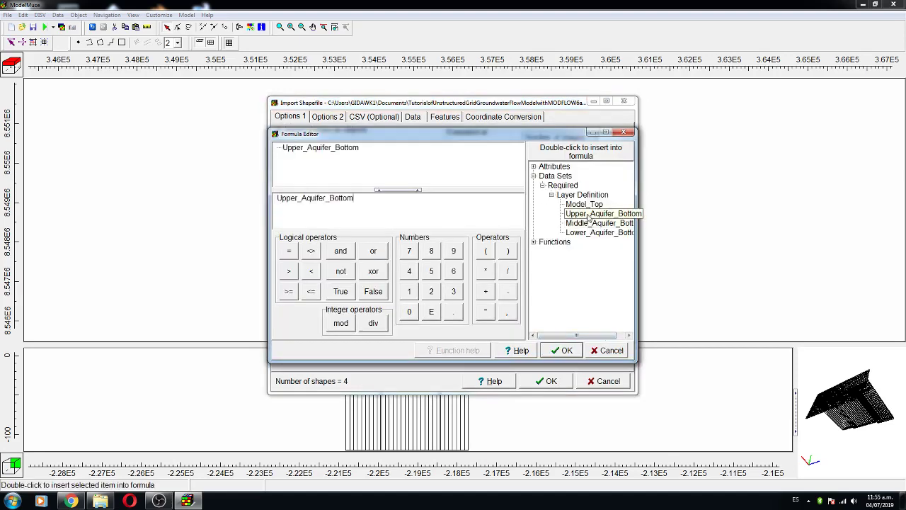
left_click(553, 352)
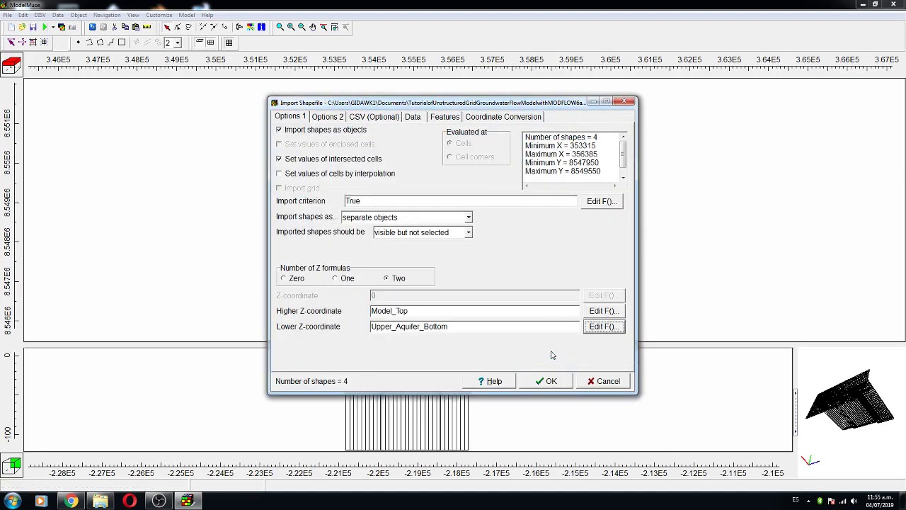
left_click(545, 382)
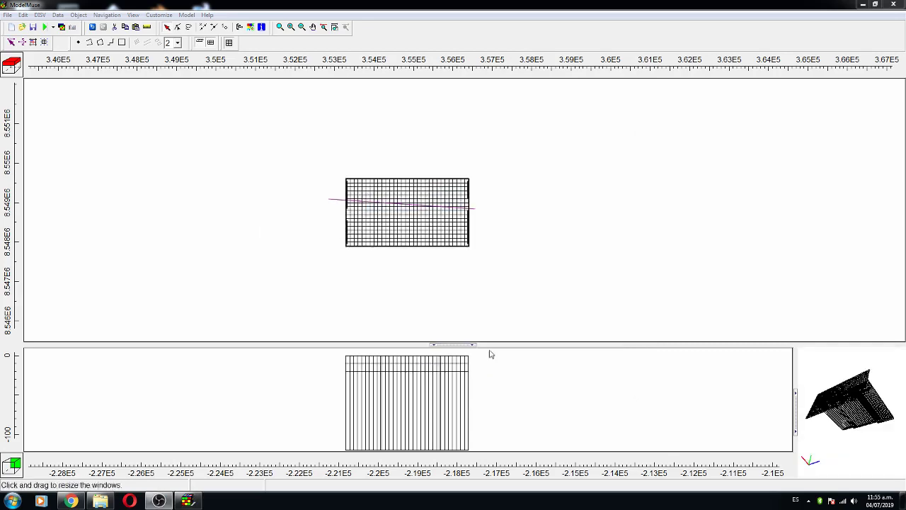
Step: Color the object line of the ModelLimit_1 rectangle cyan and hide that object
mouse_move(301, 156)
left_mouse_down()
mouse_move(425, 281)
mouse_move(515, 288)
left_mouse_up()
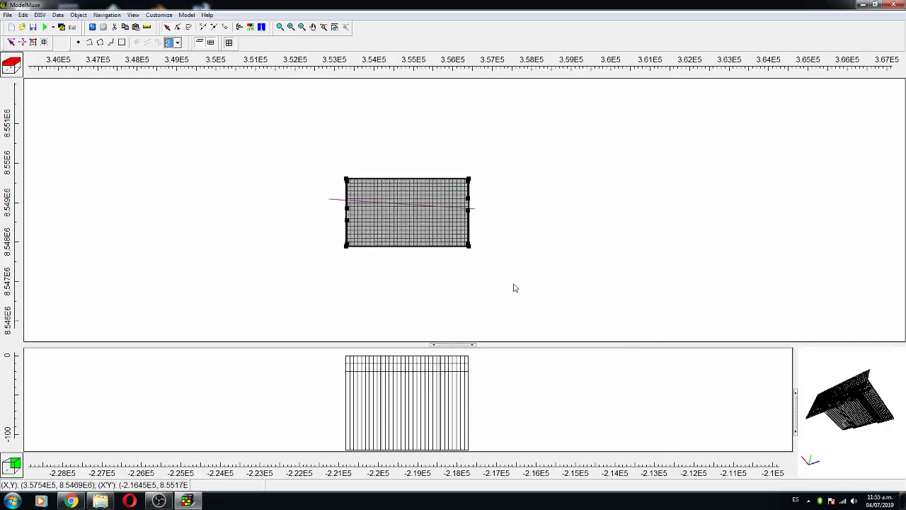
left_click(424, 295)
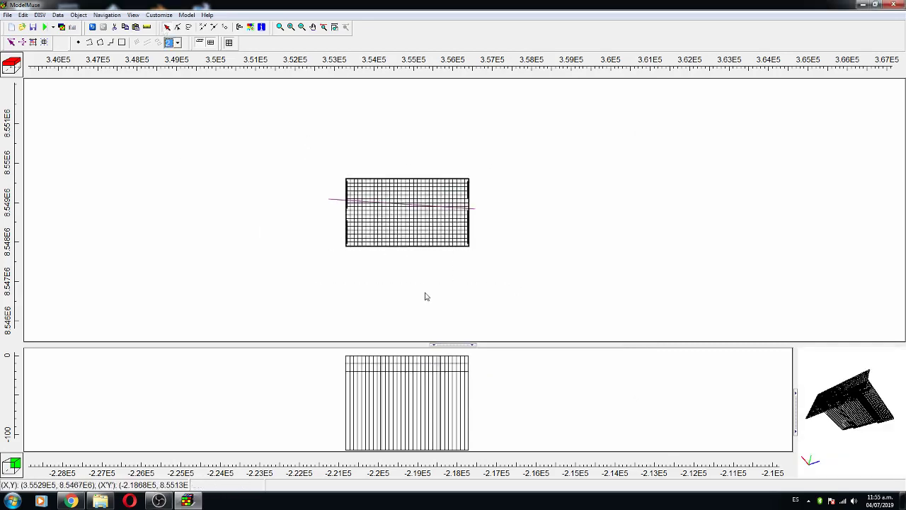
left_click(419, 250)
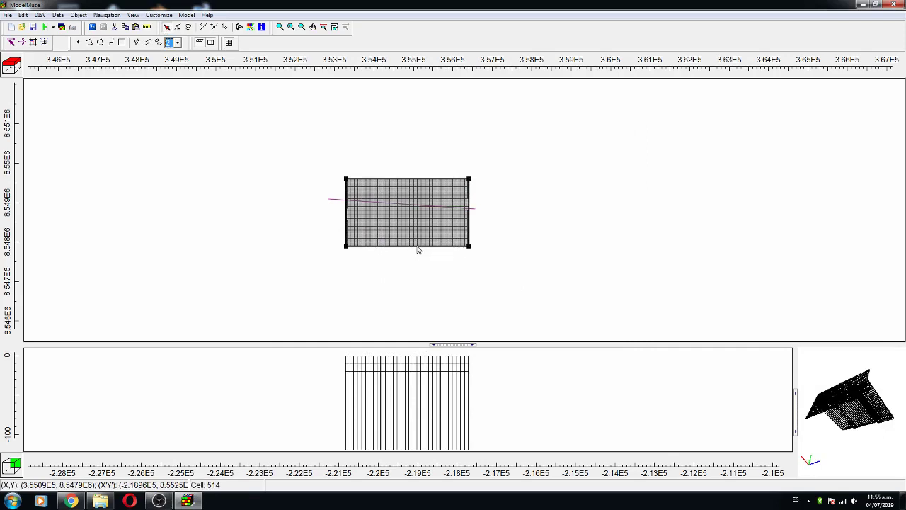
double_click(418, 250)
left_click(305, 228)
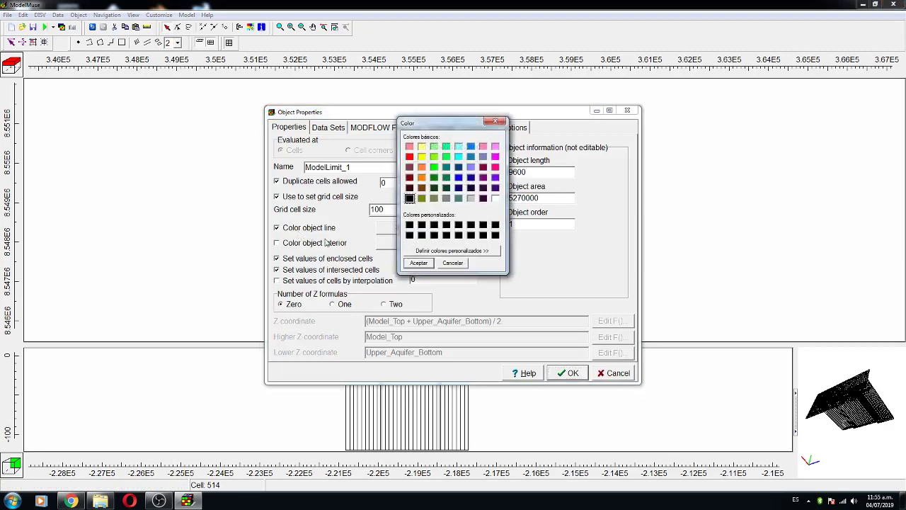
left_click(458, 158)
left_click(424, 262)
left_click(570, 373)
right_click(427, 202)
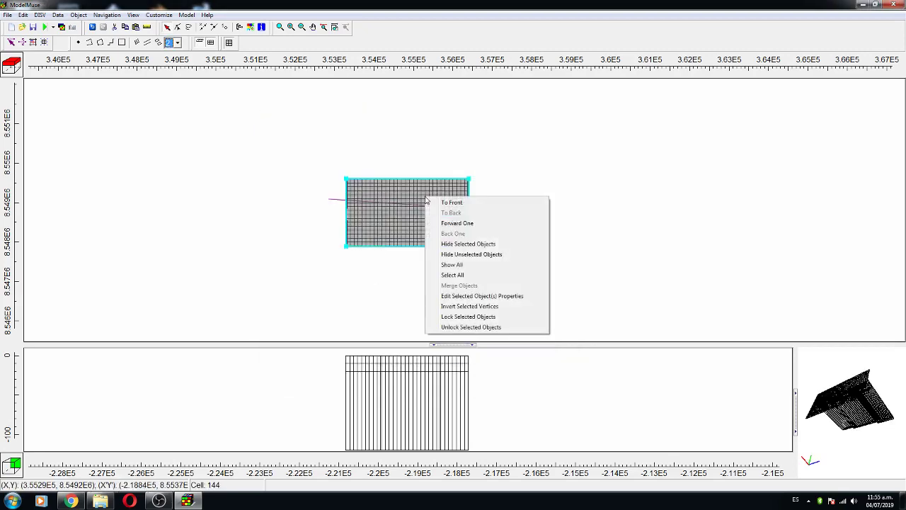
left_click(457, 245)
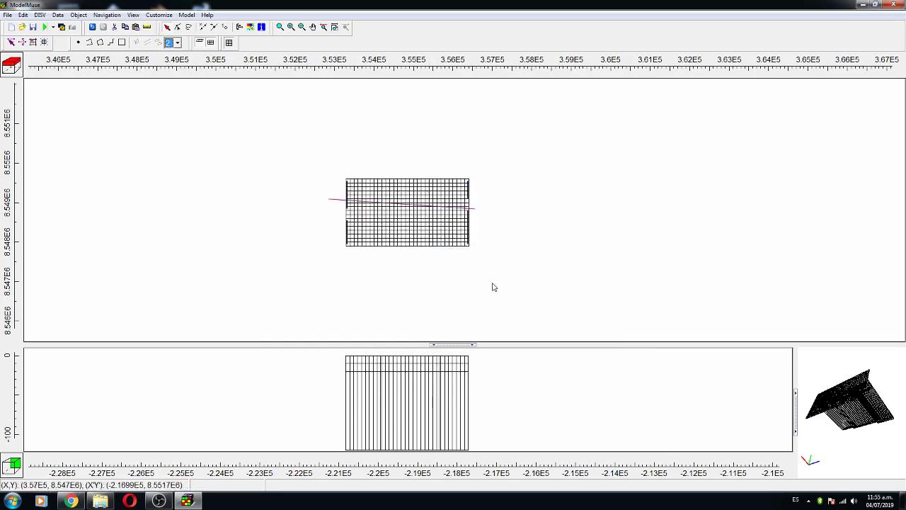
Step: Select ModelGHB_3 and ModelGHB_4 on the grid's eastern edge and color their object lines pink
left_click_drag(565, 288, 298, 157)
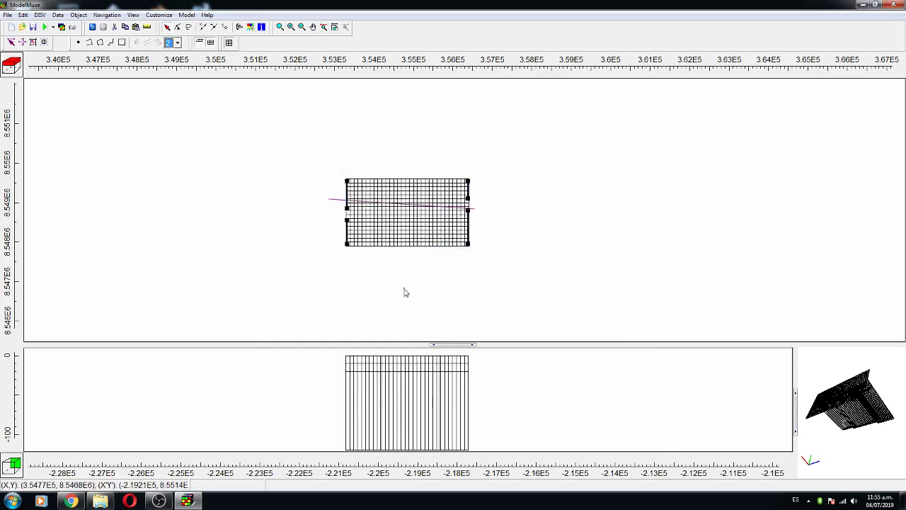
left_click_drag(527, 294, 449, 151)
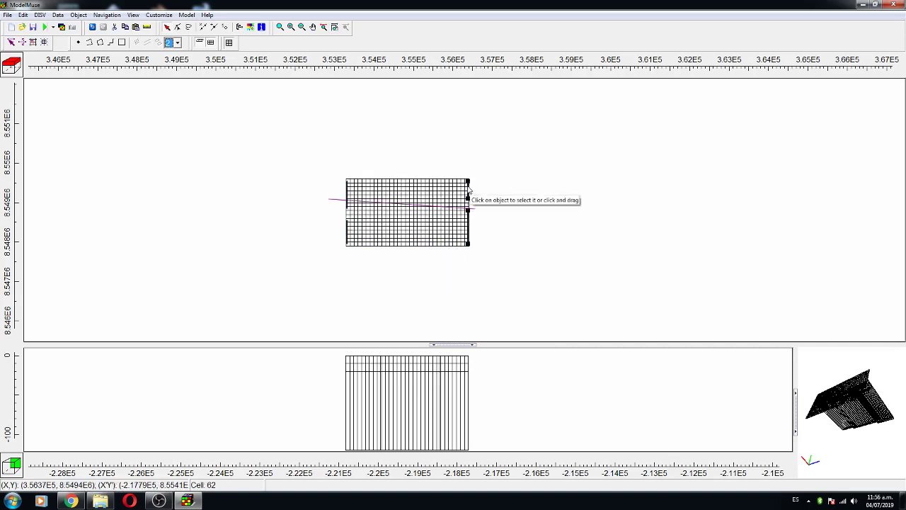
double_click(468, 188)
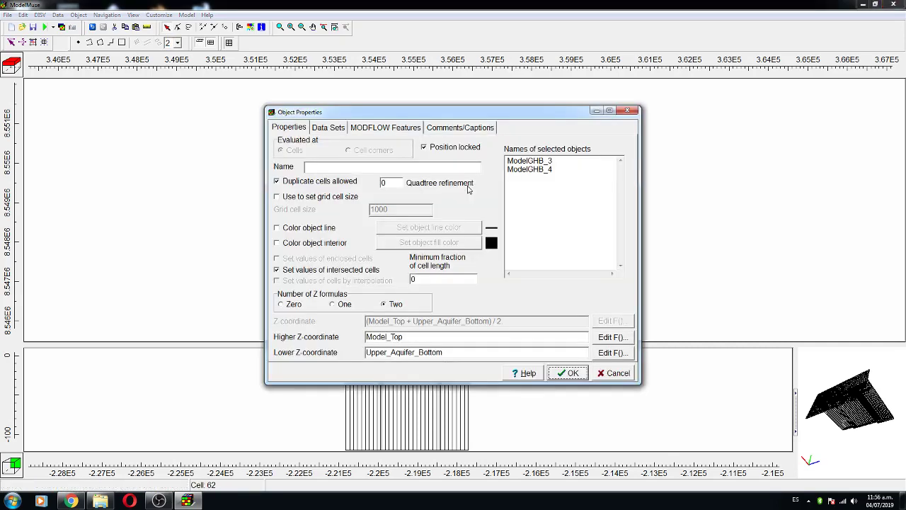
left_click(318, 230)
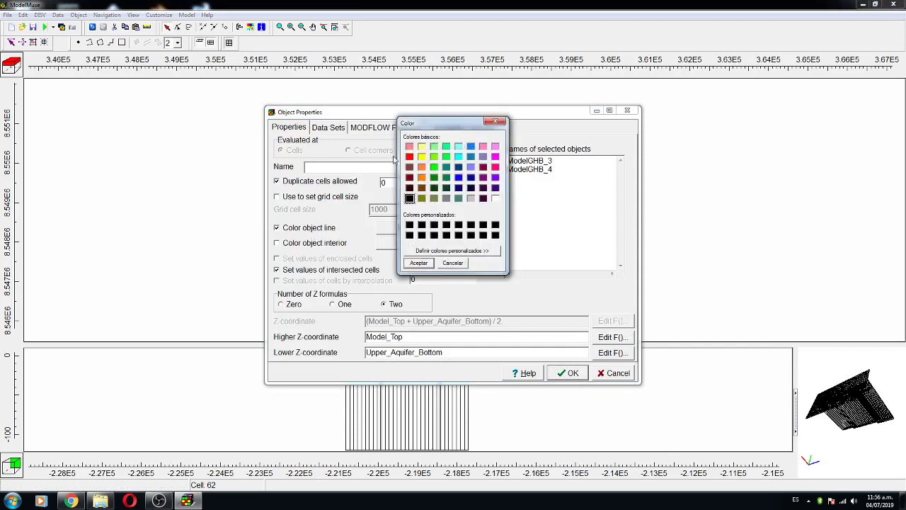
left_click(483, 146)
left_click(423, 263)
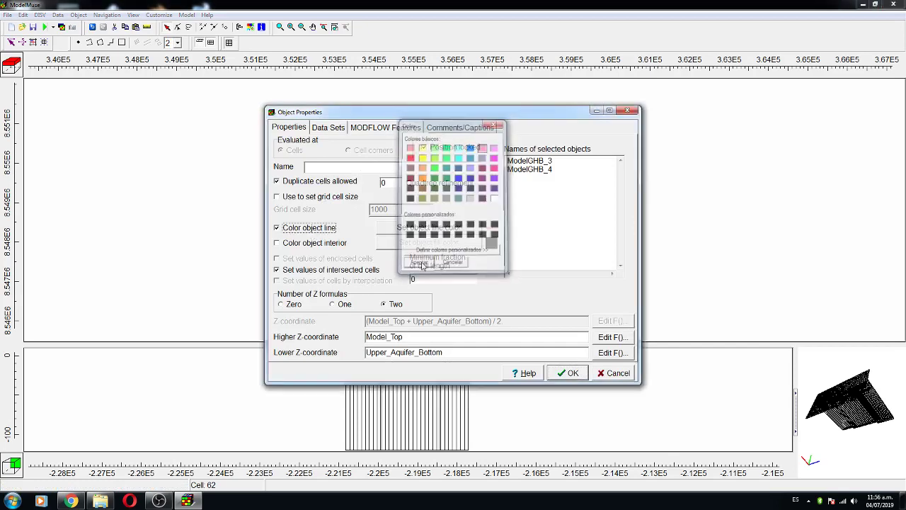
Step: Give the two eastern GHB objects a general-head boundary with Direct conductance interpretation and starting time -1
left_click(366, 127)
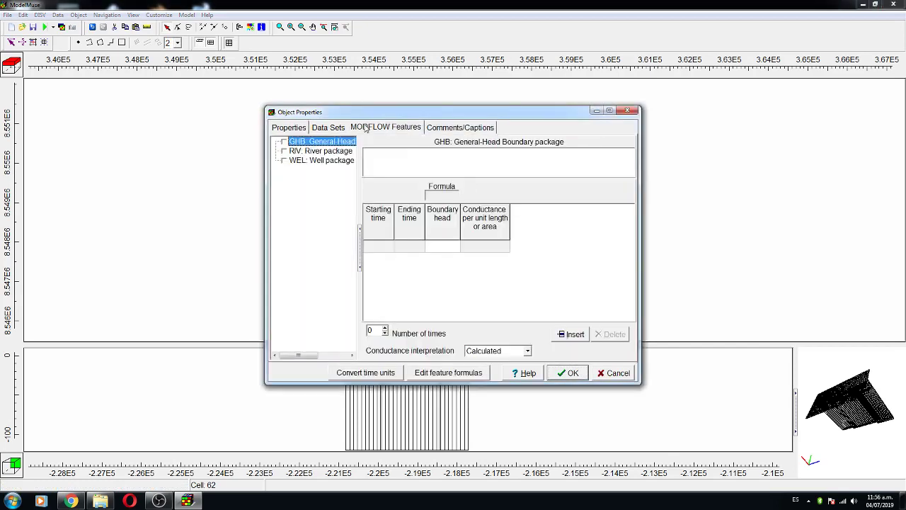
left_click(388, 250)
left_click(471, 351)
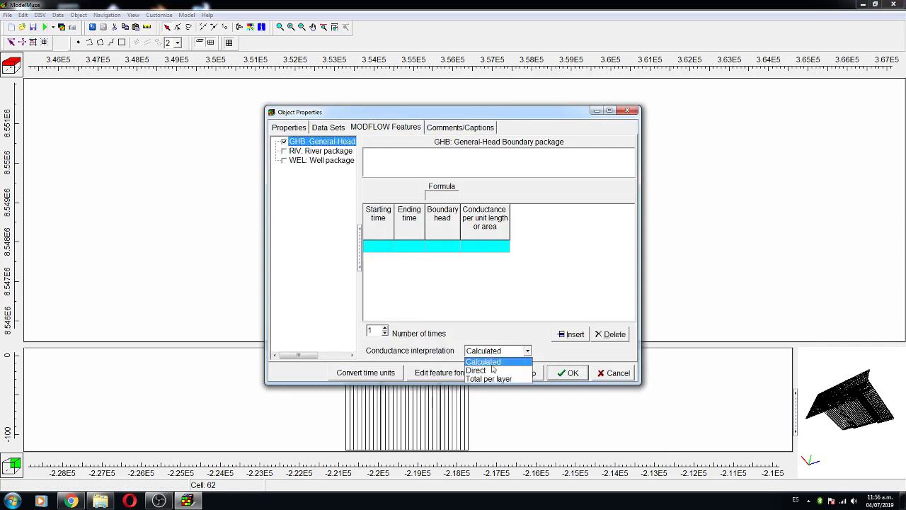
left_click(481, 368)
left_click(388, 249)
left_click(388, 250)
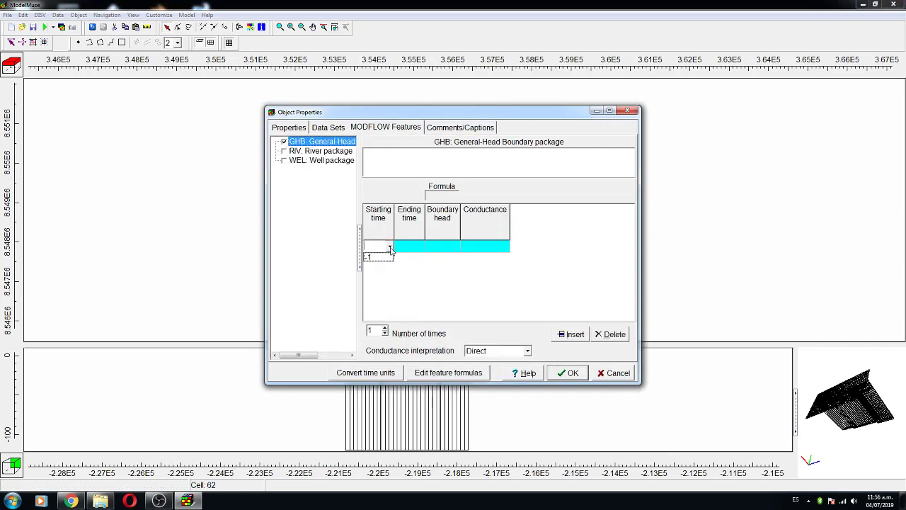
left_click(383, 257)
Step: Set the eastern general-head boundary to a boundary head of 55 and a conductance of 0.01, and apply the properties
left_click(440, 245)
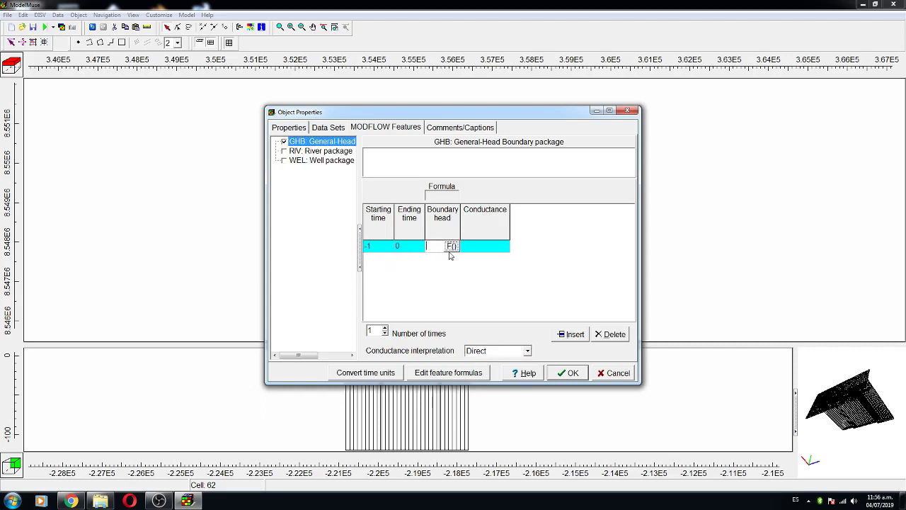
type("55")
left_click(471, 247)
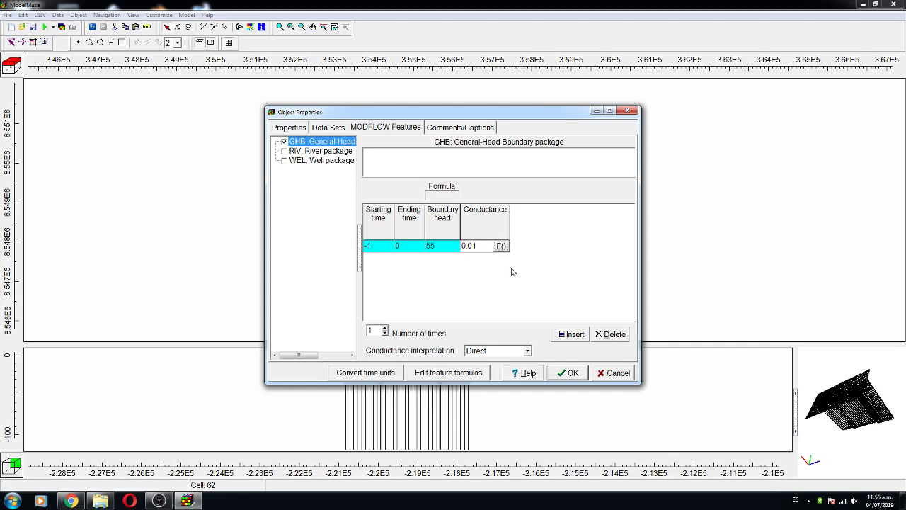
left_click(570, 373)
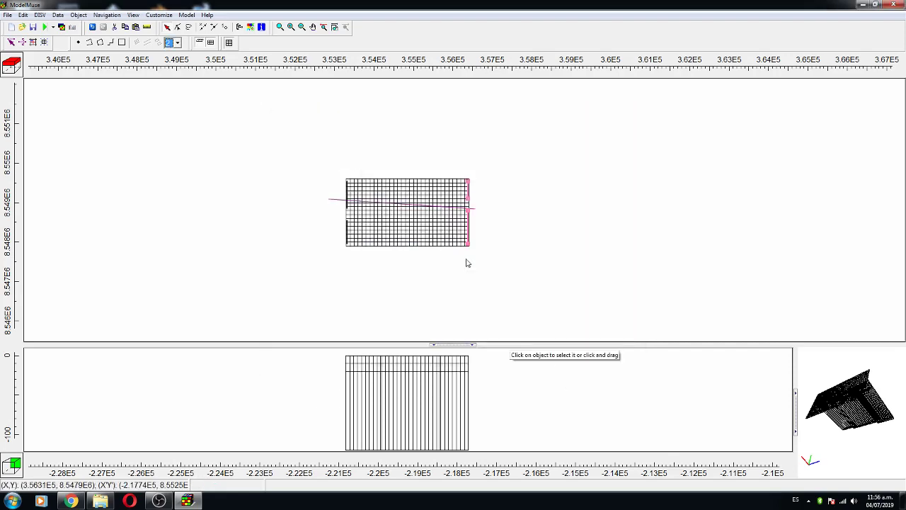
Step: Reopen the properties of ModelGHB_3 and ModelGHB_4 and change their general-head boundary head to 90
left_click_drag(448, 152, 473, 204)
double_click(473, 204)
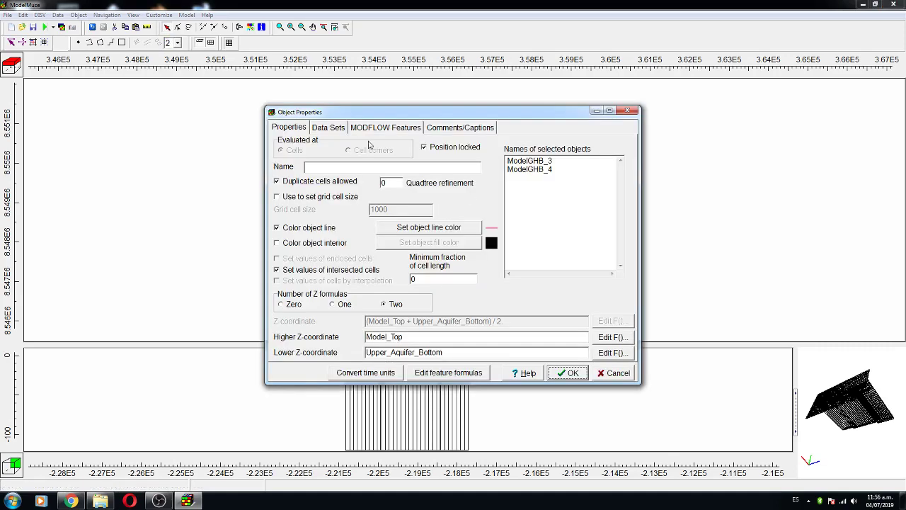
left_click(328, 127)
left_click(379, 128)
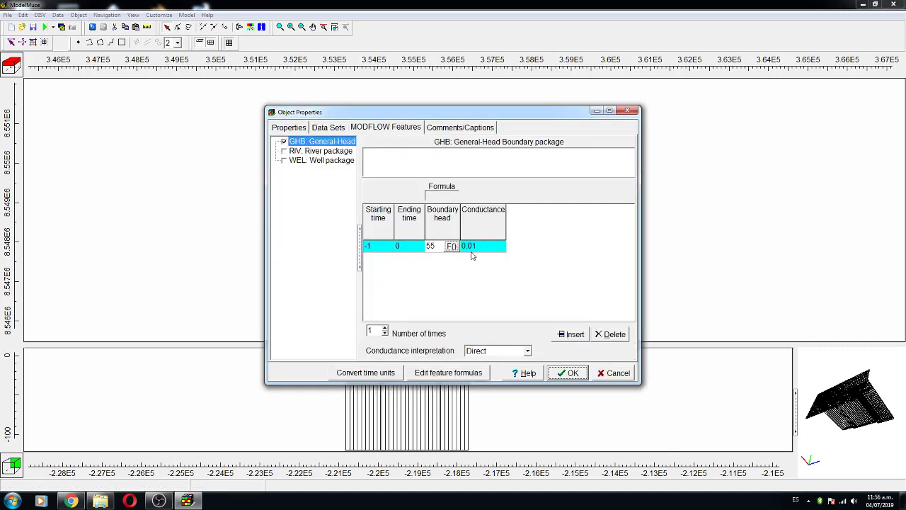
left_click(431, 245)
type("90")
left_click(572, 372)
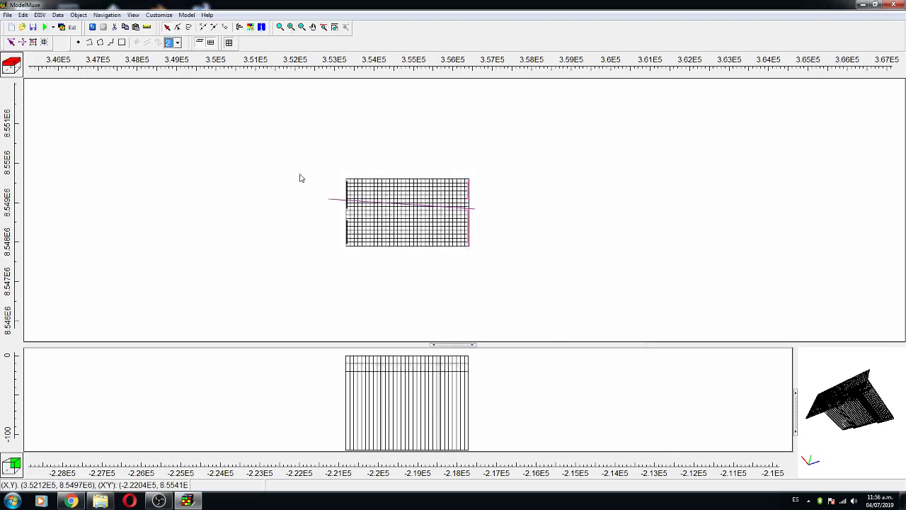
Step: Give ModelGHB_1 and ModelGHB_2 on the grid's western edge a general-head boundary with starting time -1 and boundary head 55
left_click_drag(327, 157, 368, 262)
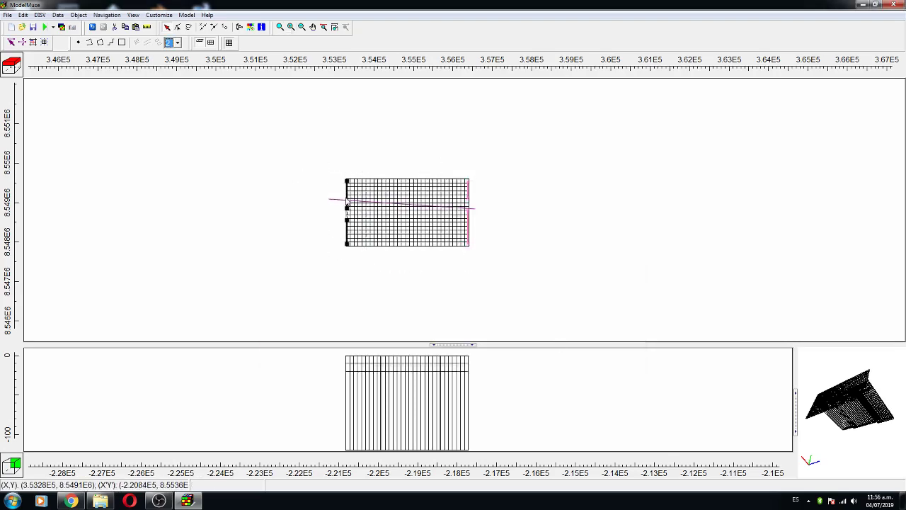
double_click(346, 202)
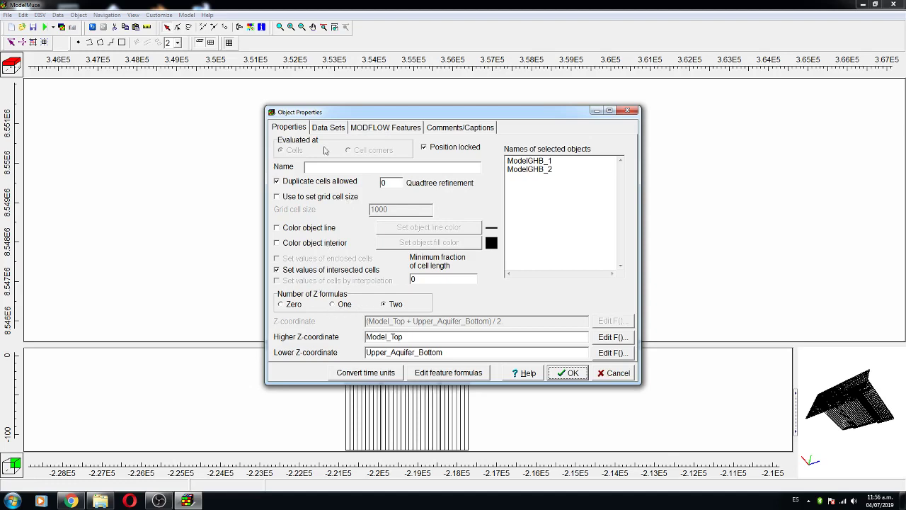
left_click(369, 126)
left_click(284, 141)
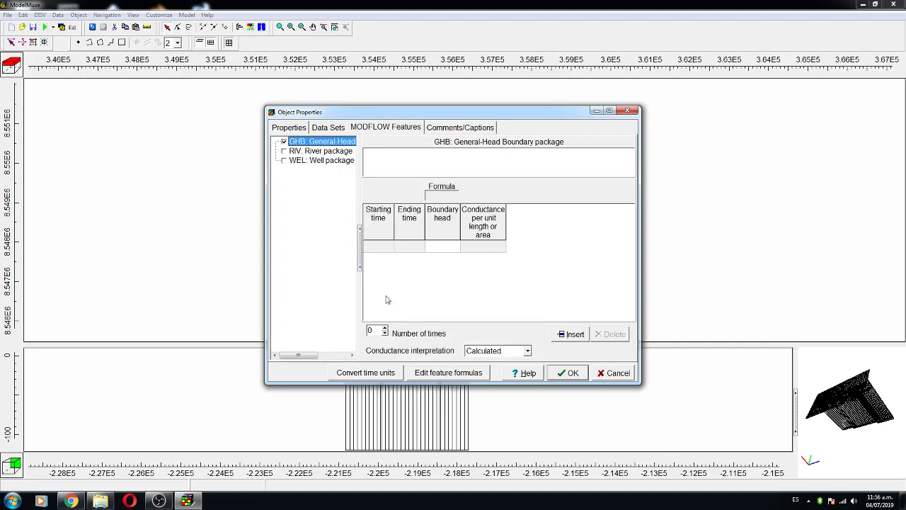
left_click(387, 251)
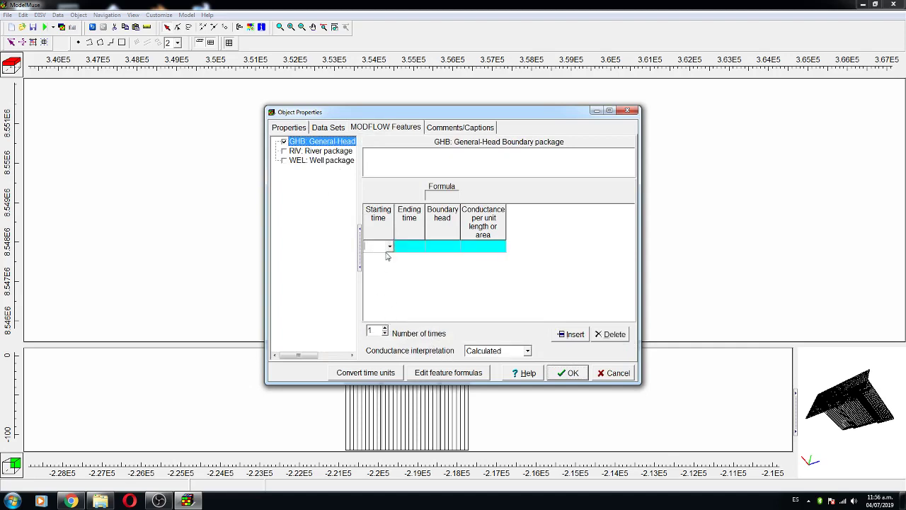
left_click(437, 249)
type("55")
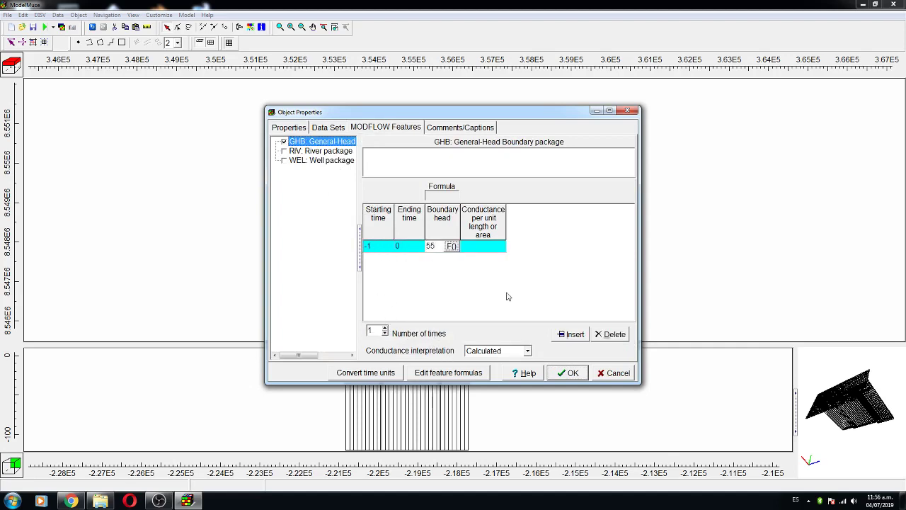
Step: Set the western general-head boundary's conductance interpretation to Direct, enter its conductance, and apply the properties
left_click(499, 354)
left_click(501, 368)
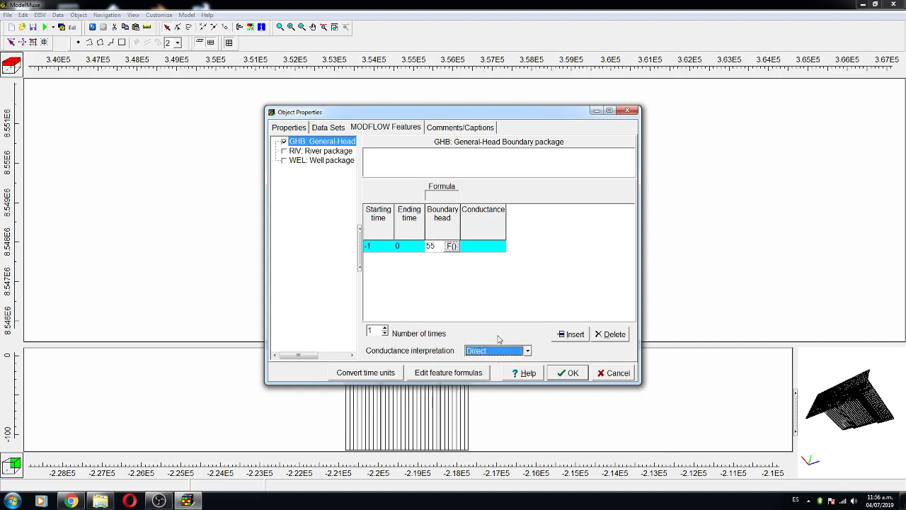
left_click(484, 245)
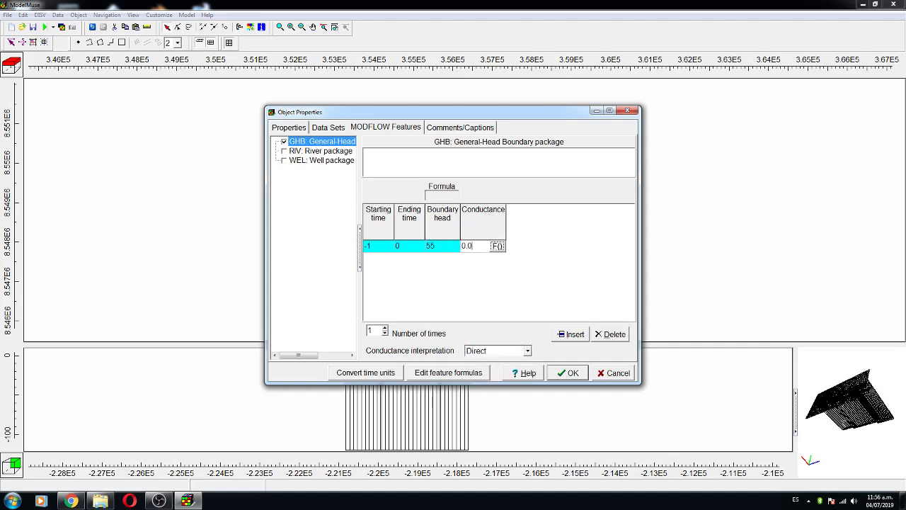
left_click(575, 375)
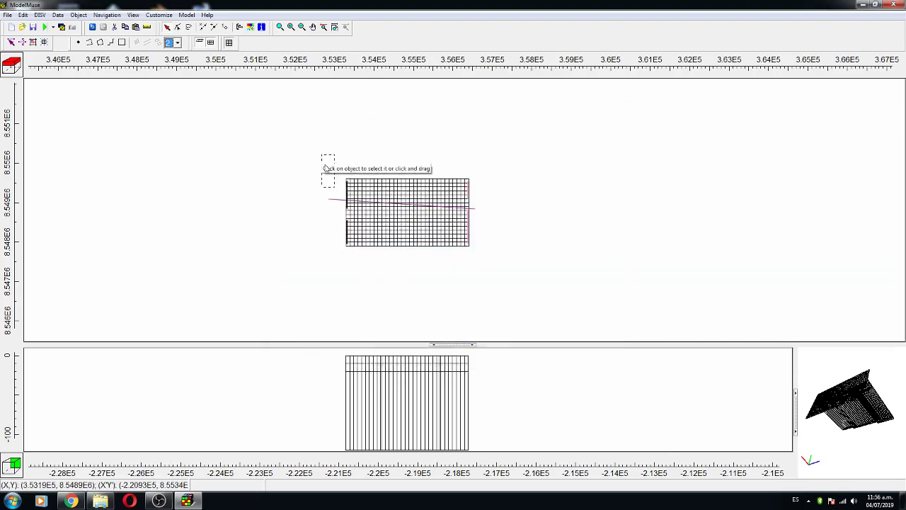
Step: Color the object lines of ModelGHB_1 and ModelGHB_2 muted blue-violet and apply the properties
double_click(347, 241)
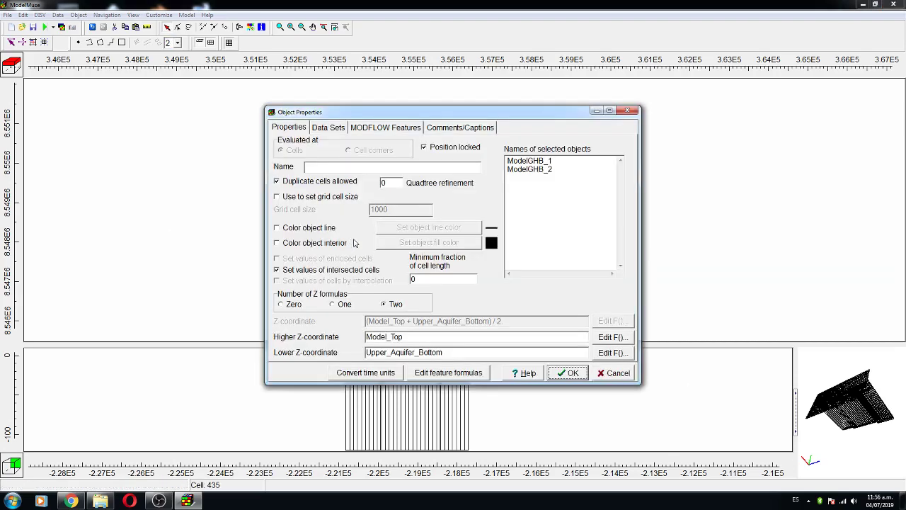
left_click(333, 228)
left_click(421, 227)
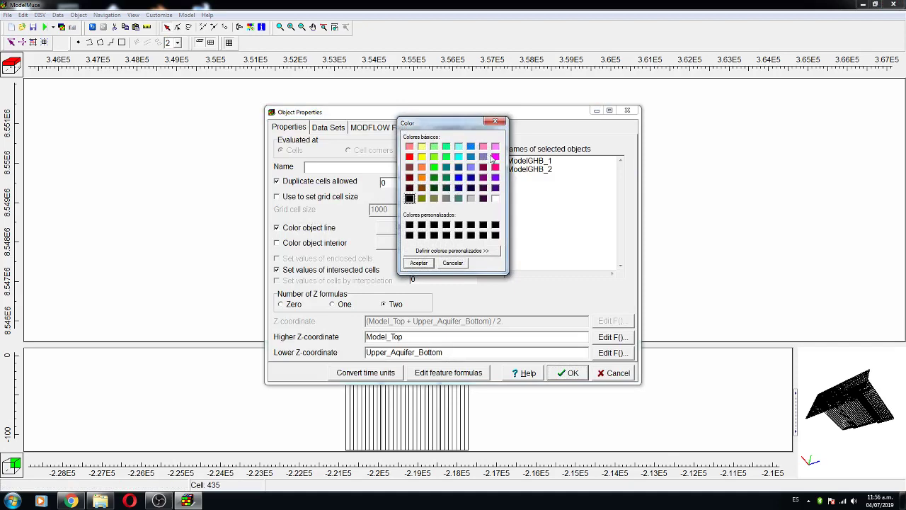
left_click(485, 157)
left_click(418, 262)
left_click(571, 373)
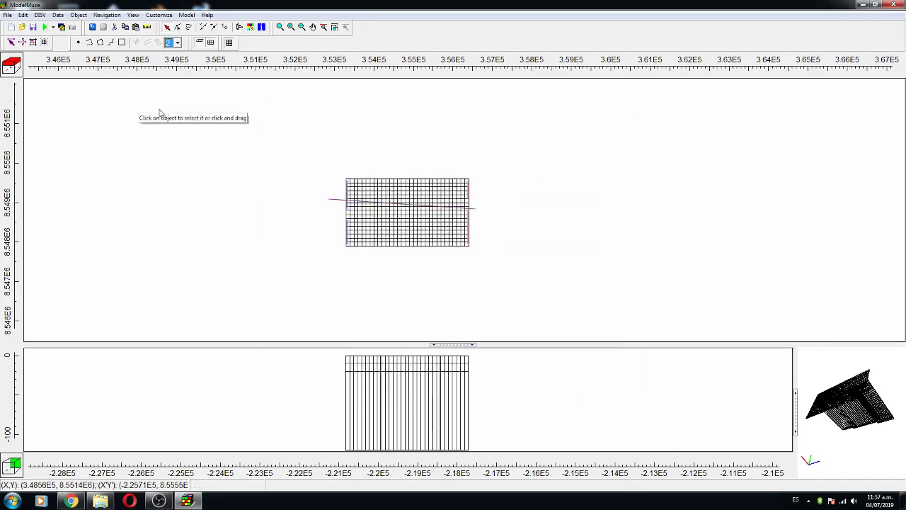
Step: Start importing the ModelRiver.shp shapefile, with its objects setting the values of enclosed cells
left_click(8, 15)
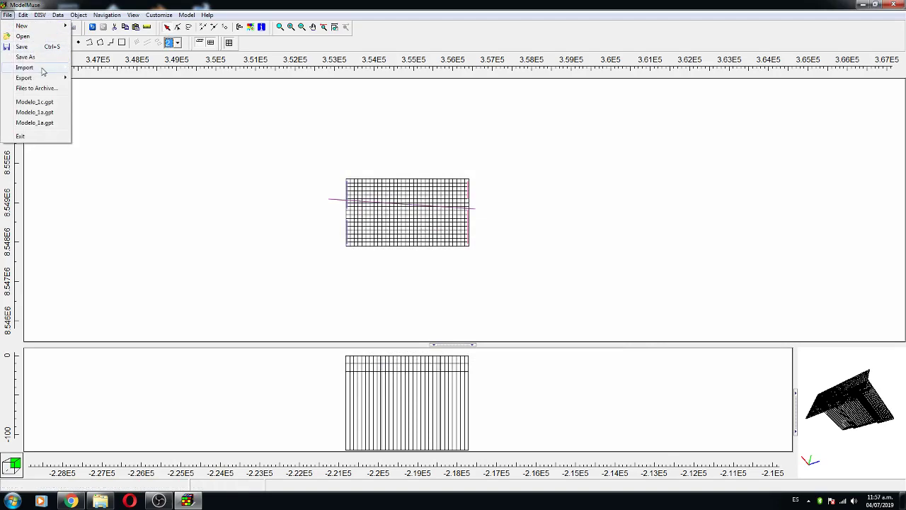
mouse_move(42, 71)
left_click(129, 84)
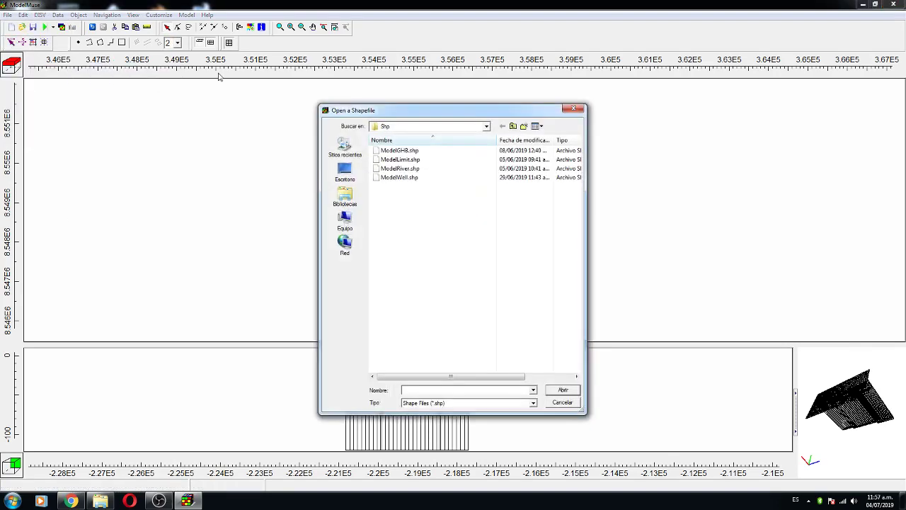
double_click(400, 169)
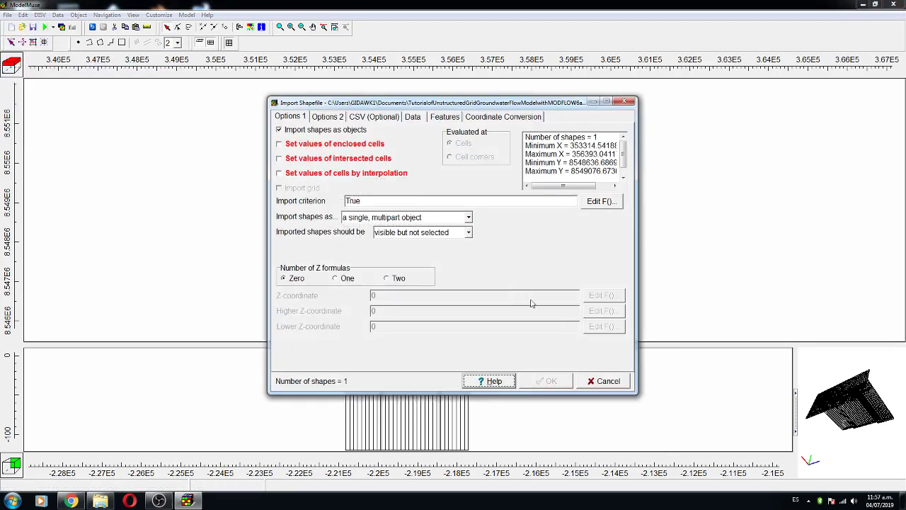
left_click(341, 144)
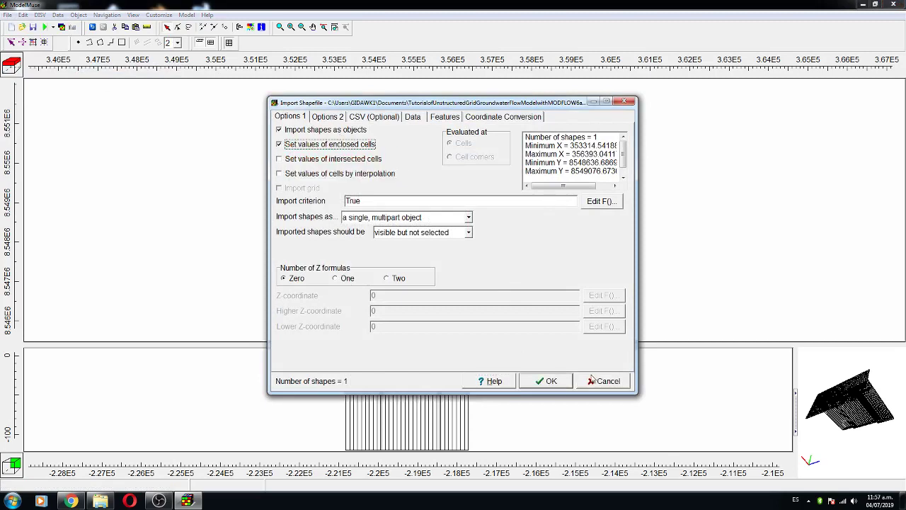
Step: Use one Z formula with Model_Top as the river's Z-coordinate and complete the shapefile import
left_click(385, 279)
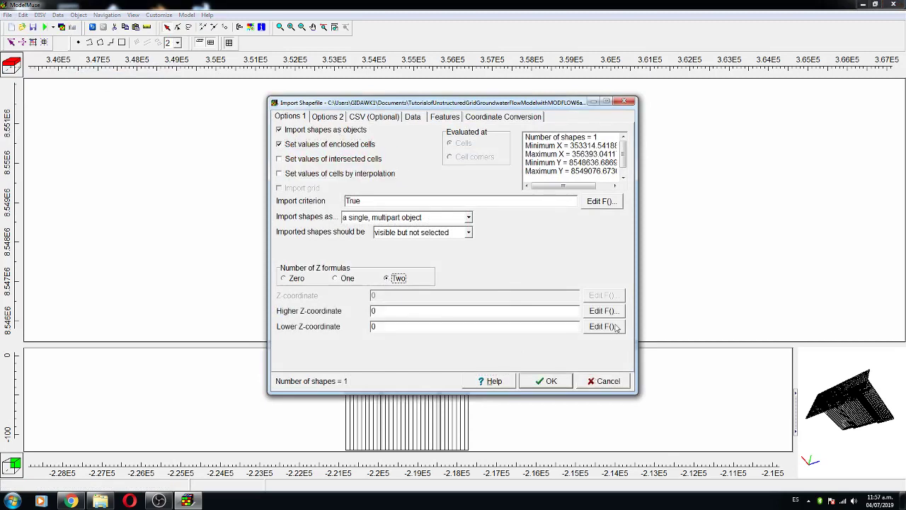
left_click(346, 278)
left_click(603, 296)
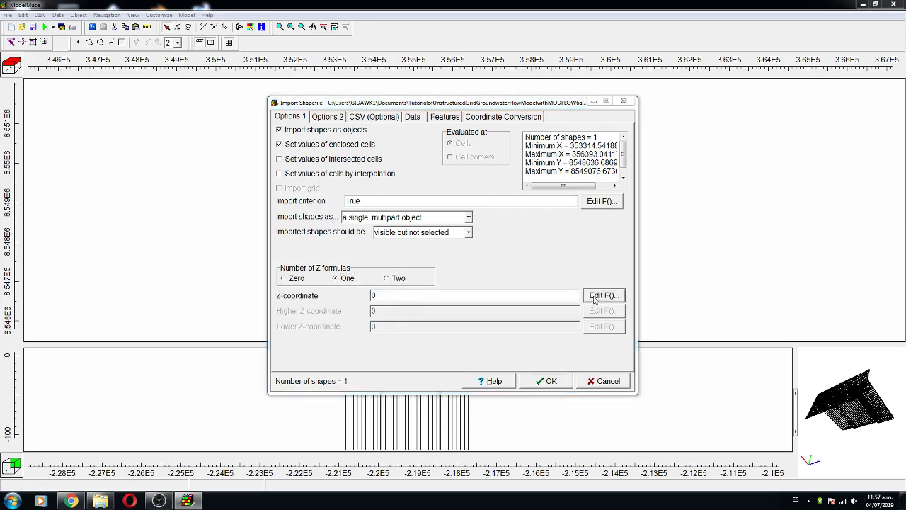
double_click(584, 204)
left_click(573, 350)
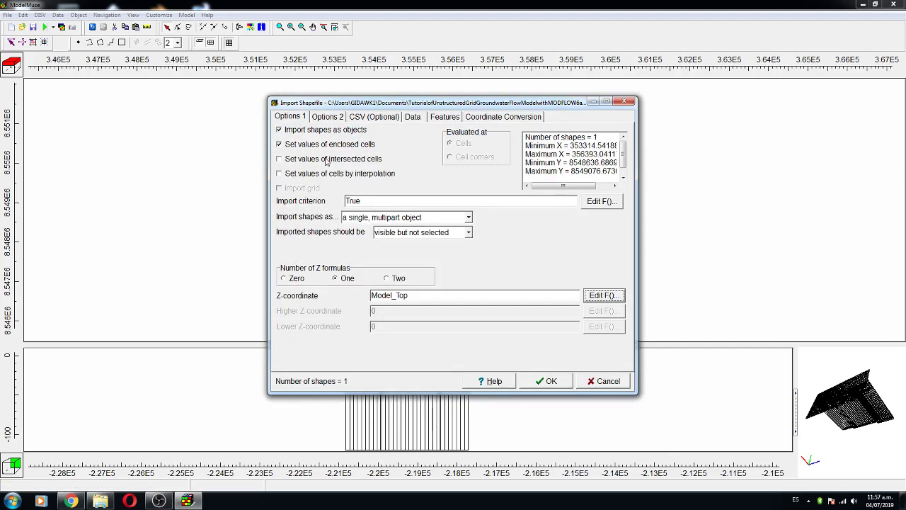
left_click(551, 382)
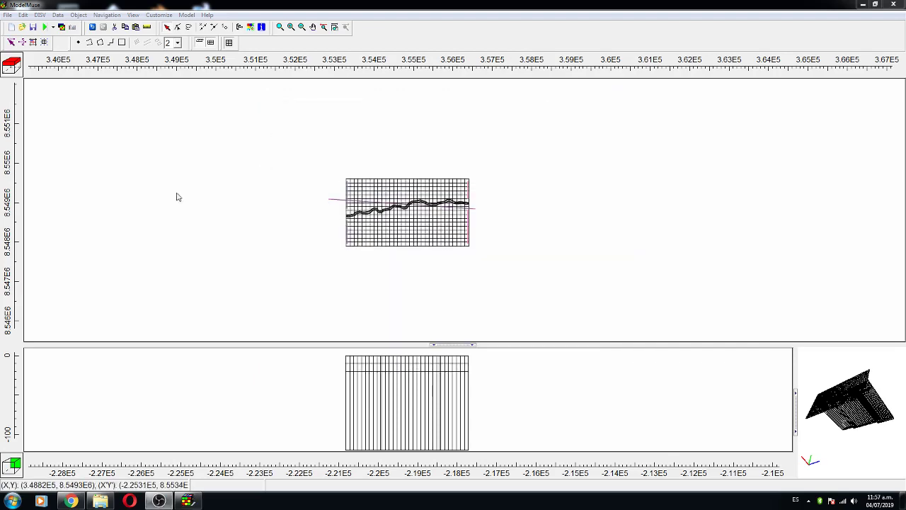
Step: Set the quadtree refinement of ModelRiver_1 to 2 and color its object line blue
double_click(365, 216)
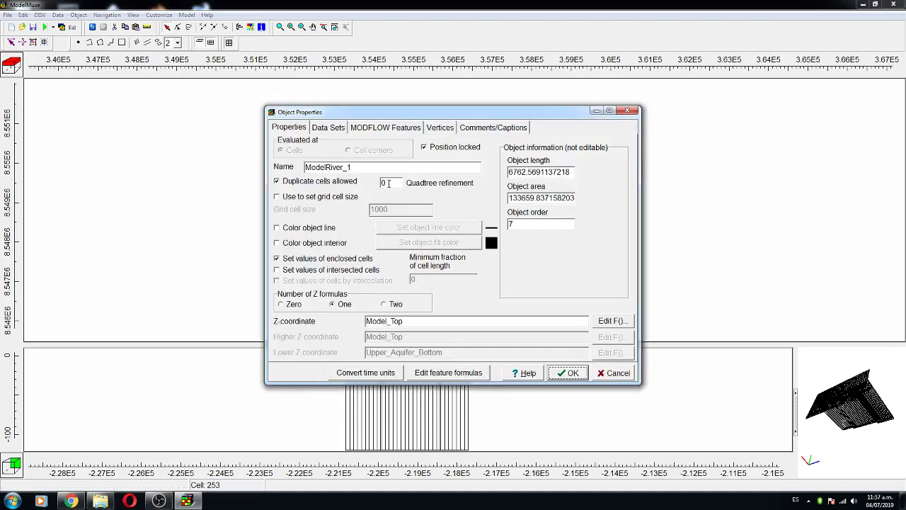
double_click(388, 183)
left_click(307, 228)
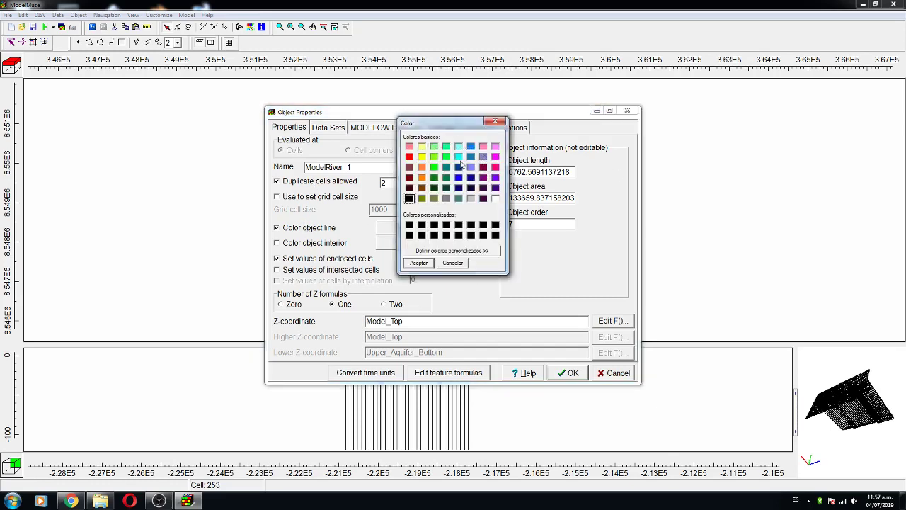
left_click(470, 147)
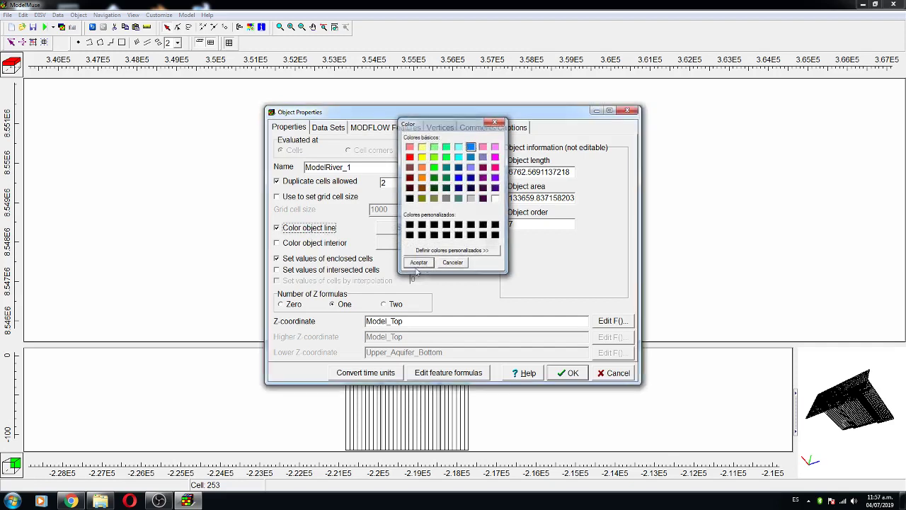
left_click(426, 264)
Step: Enable the RIV River package for ModelRiver_1 and set its starting time to -1
left_click(382, 128)
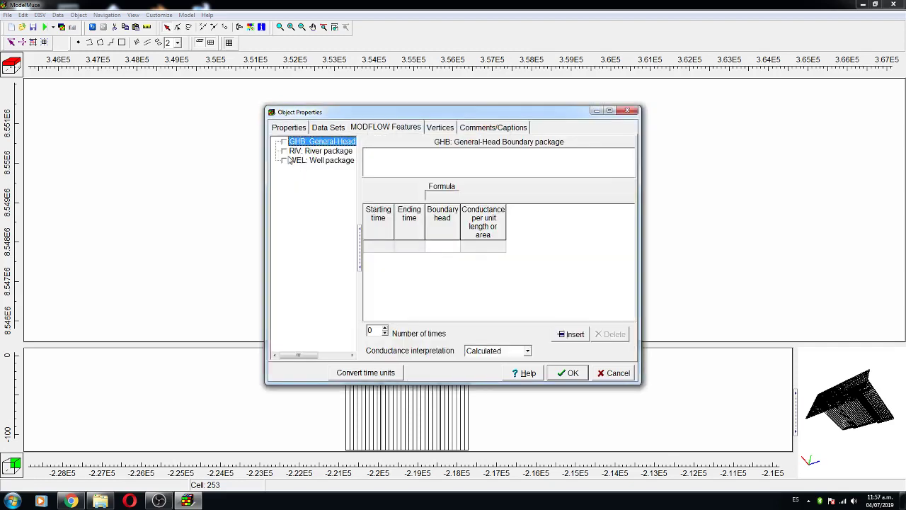
left_click(284, 151)
left_click(382, 246)
left_click(390, 246)
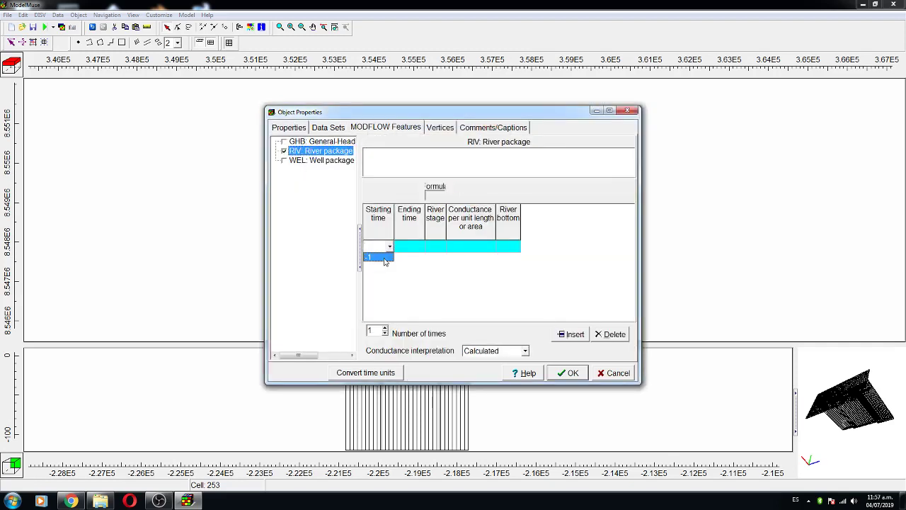
left_click(378, 256)
left_click(410, 246)
Step: Set the river stage of ModelRiver_1 to the Model_Top data set through the formula editor
left_click(434, 249)
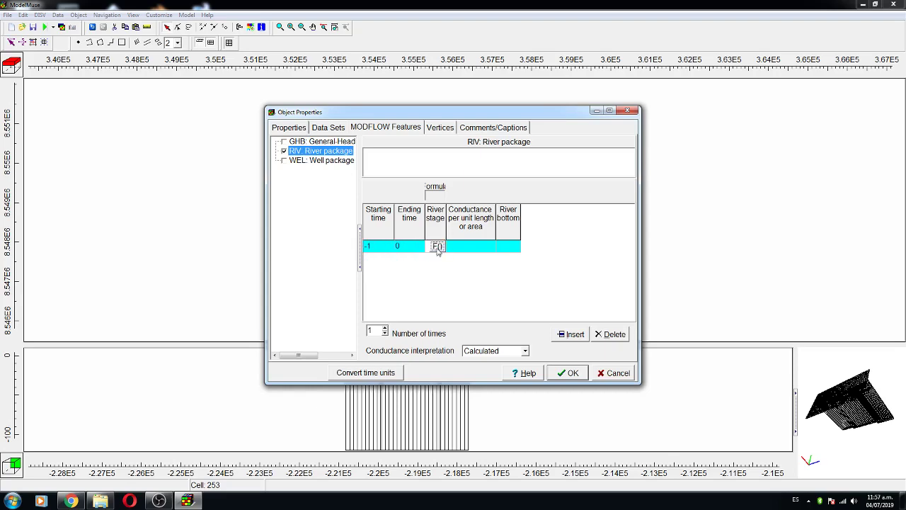
left_click(434, 249)
double_click(594, 204)
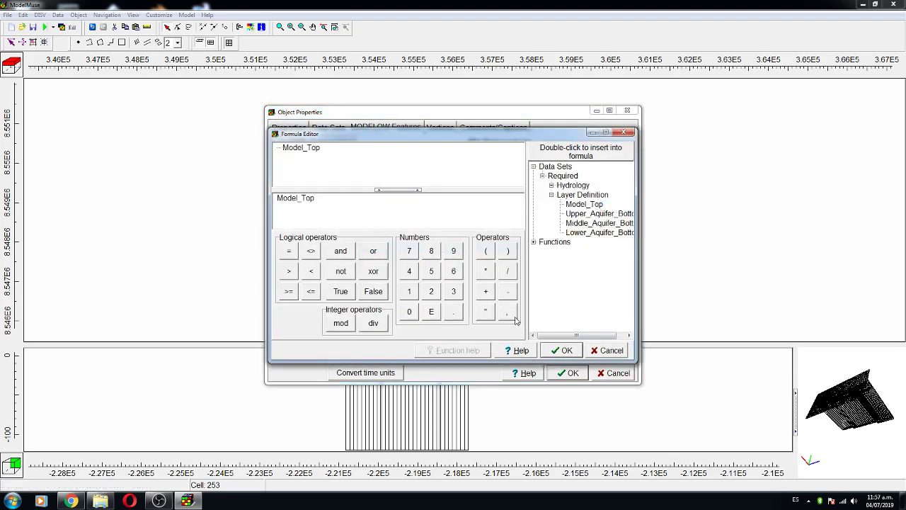
left_click(563, 349)
Step: Define the river bottom of ModelRiver_1 with the formula Model_Top - 1
left_click(509, 242)
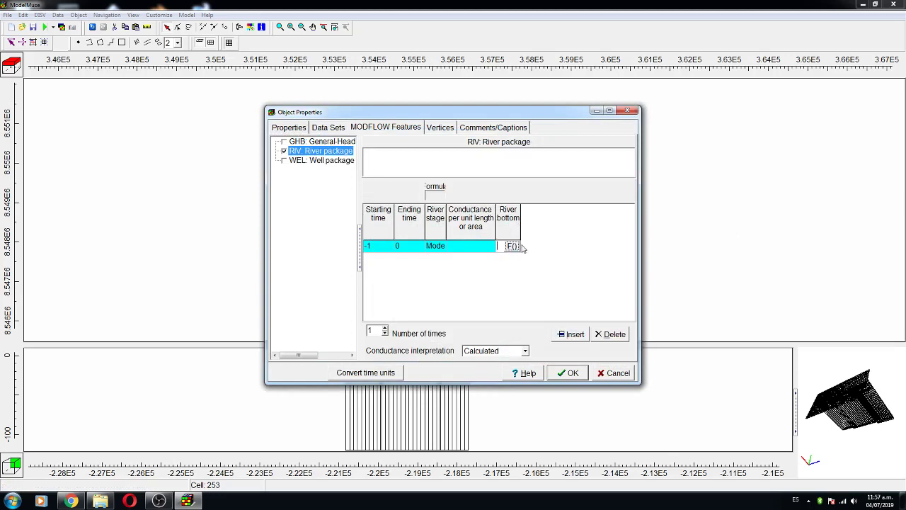
left_click(509, 246)
double_click(584, 204)
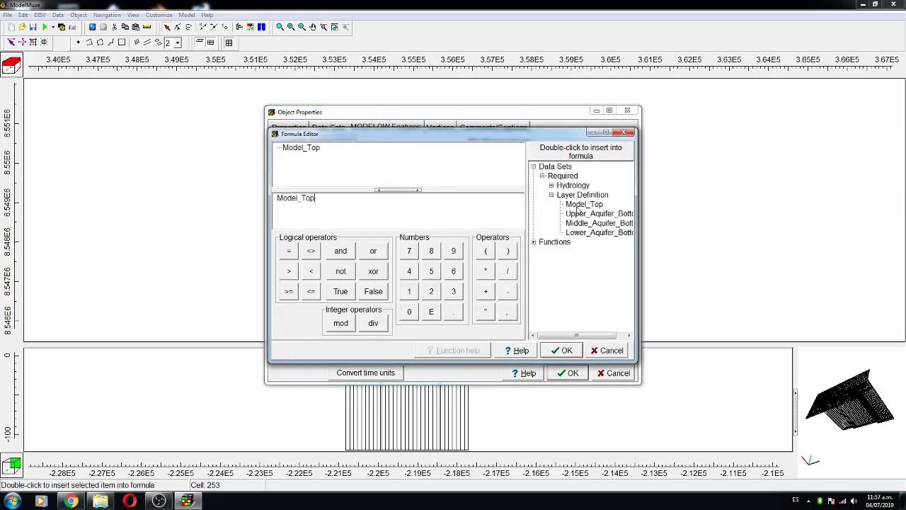
left_click(506, 291)
left_click(406, 294)
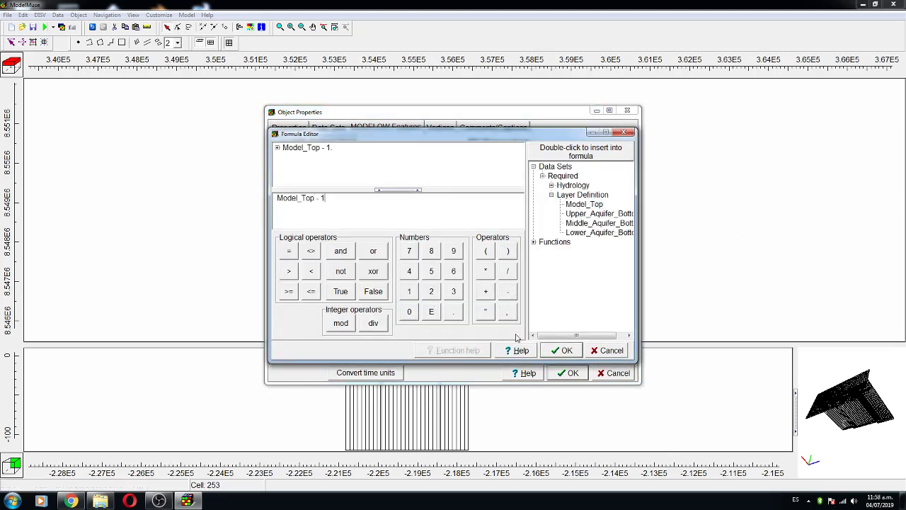
left_click(561, 352)
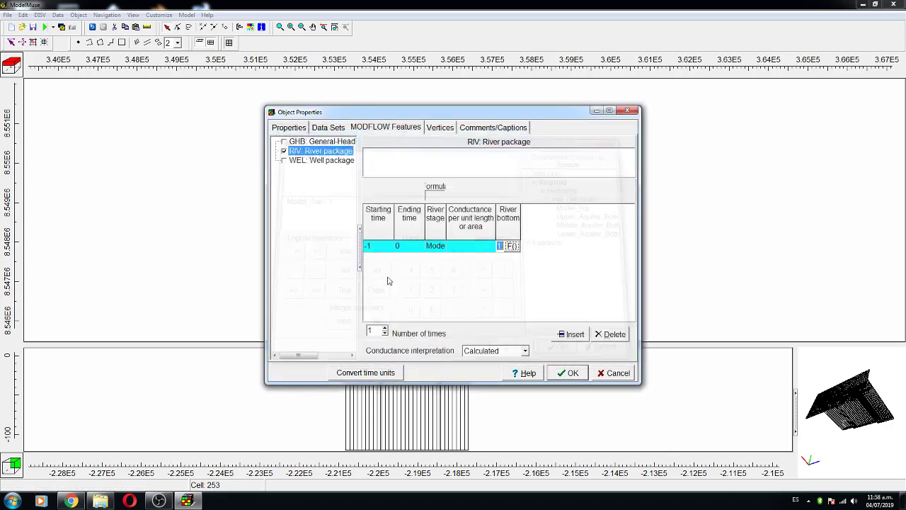
Step: Set the river's conductance interpretation to Direct with a conductance of 0.01, apply the properties, and deselect the river
left_click(473, 351)
left_click(476, 372)
left_click(467, 248)
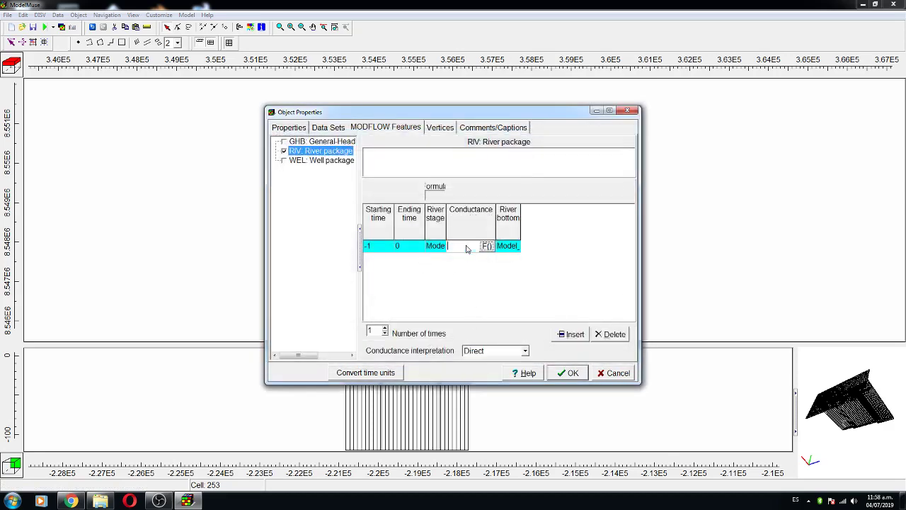
type("0.01")
left_click(566, 373)
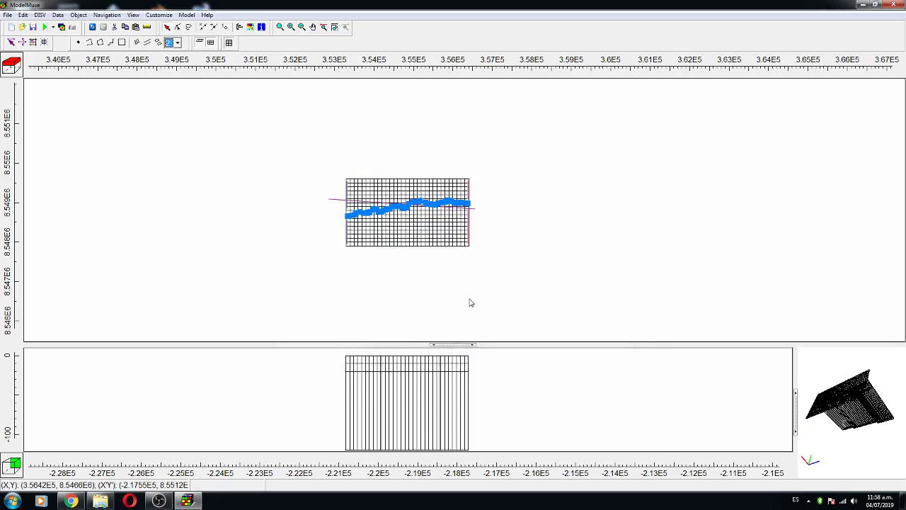
left_click(425, 296)
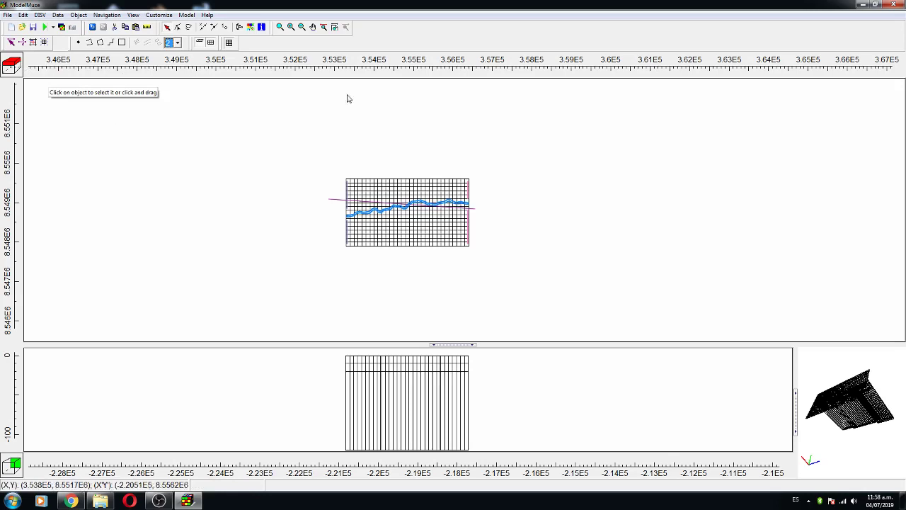
Step: Generate the quadtree-refined grid around the river with a grid angle of 0 degrees and no smoothing
left_click(456, 206)
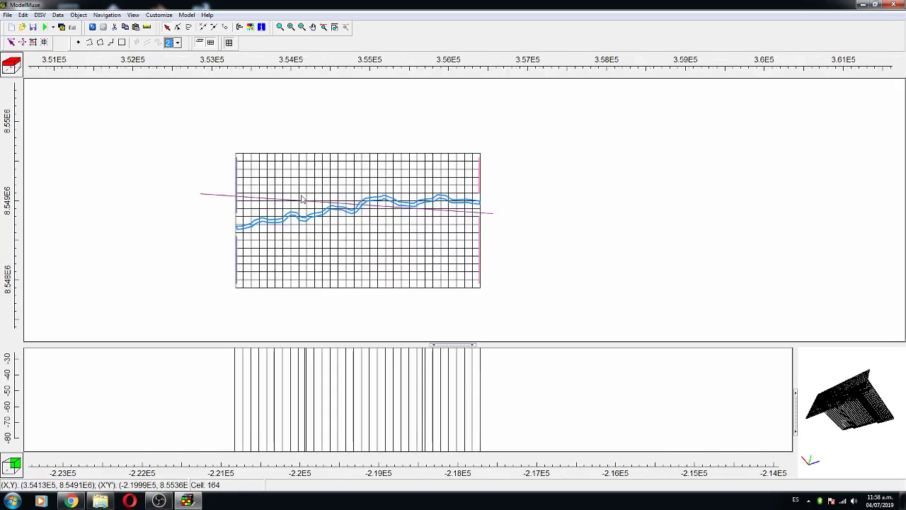
left_click(47, 43)
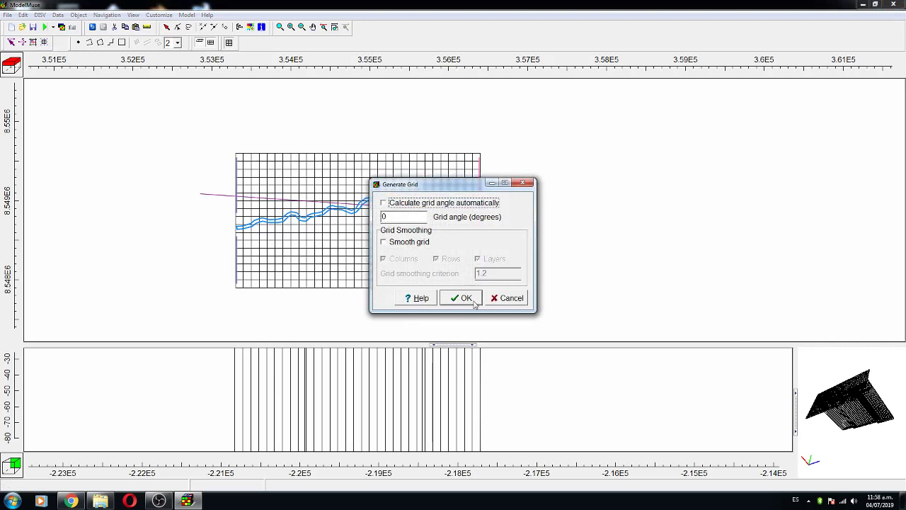
left_click(465, 298)
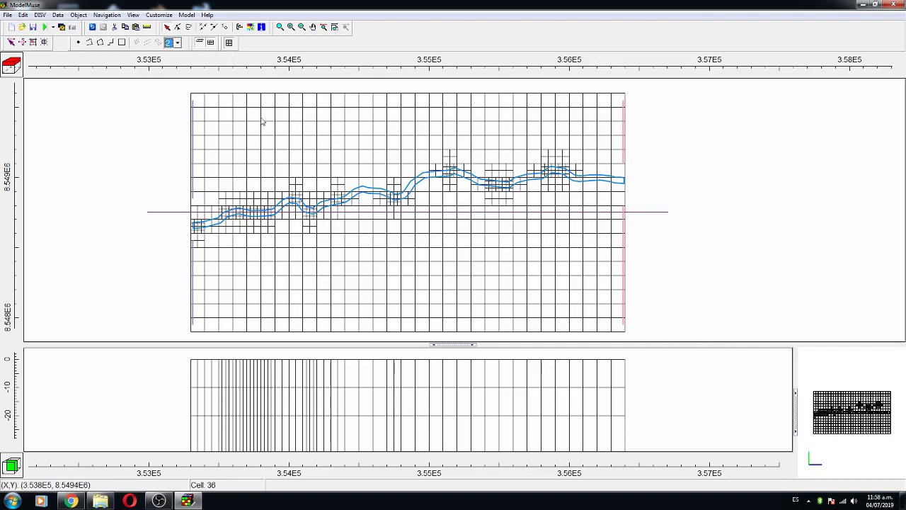
Step: Enable setting values of intersected cells for ModelRiver_1 and regenerate the grid
double_click(418, 186)
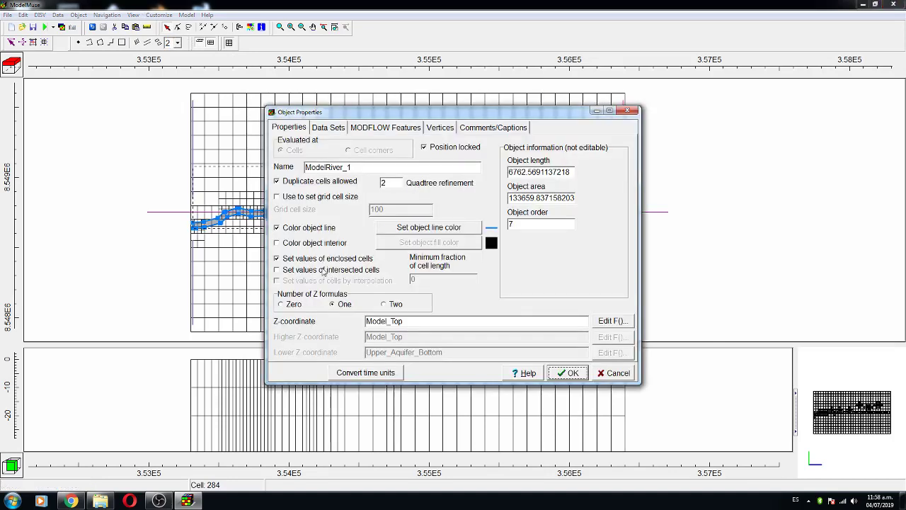
left_click(324, 272)
left_click(568, 375)
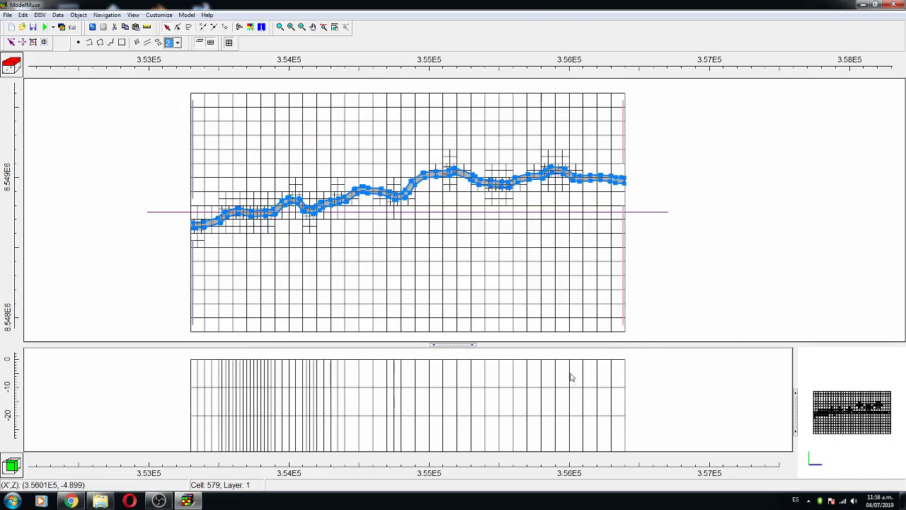
left_click(43, 42)
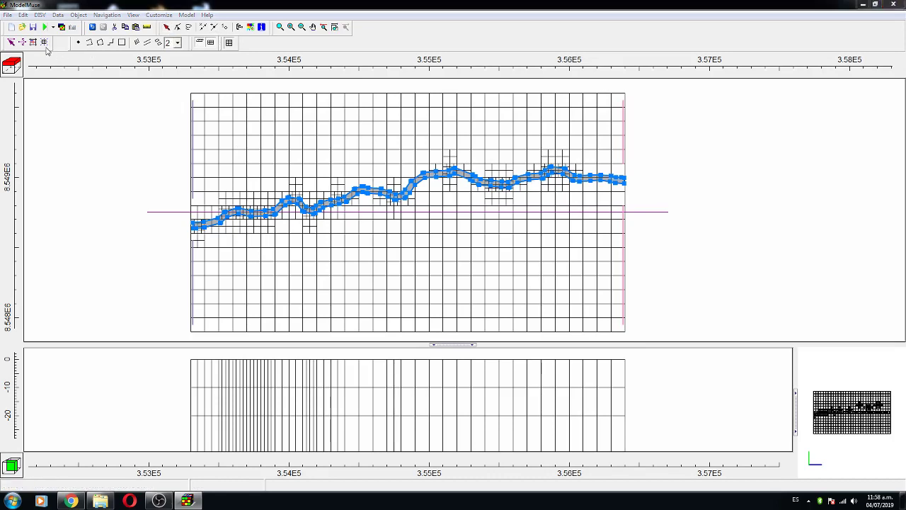
left_click(465, 299)
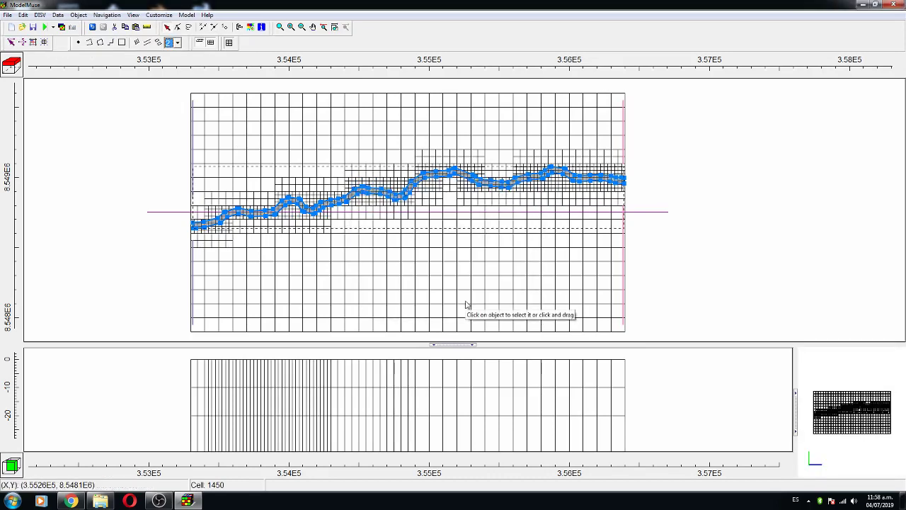
Step: Open ModelWell.shp for shapefile import and enable setting values of intersected cells
scroll(465, 303, "down", 1)
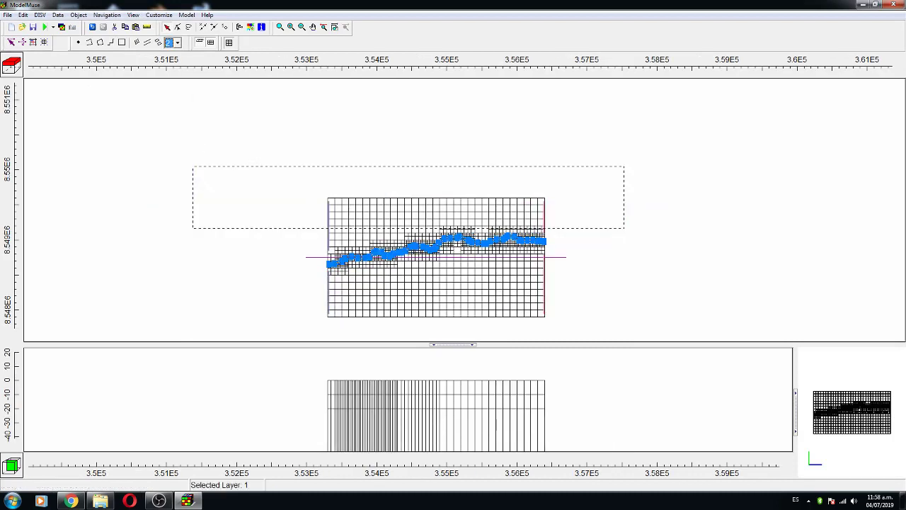
left_click(9, 15)
mouse_move(24, 68)
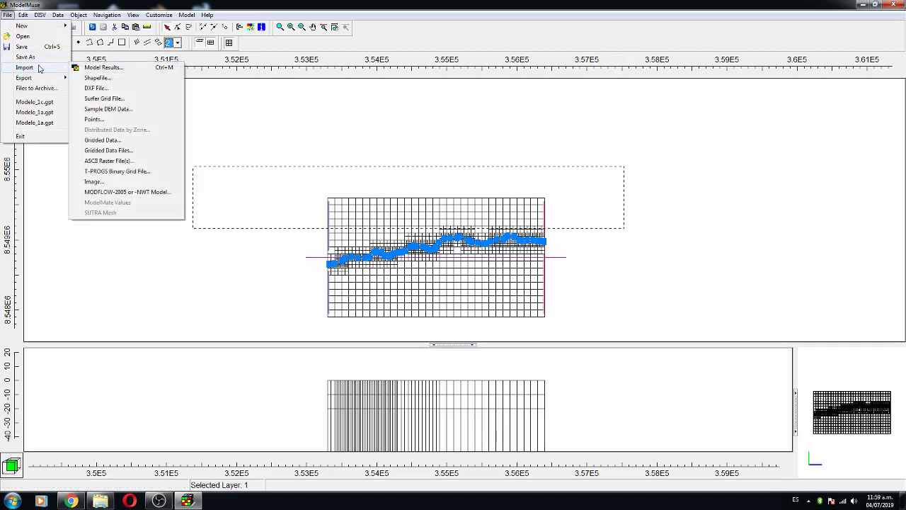
left_click(97, 78)
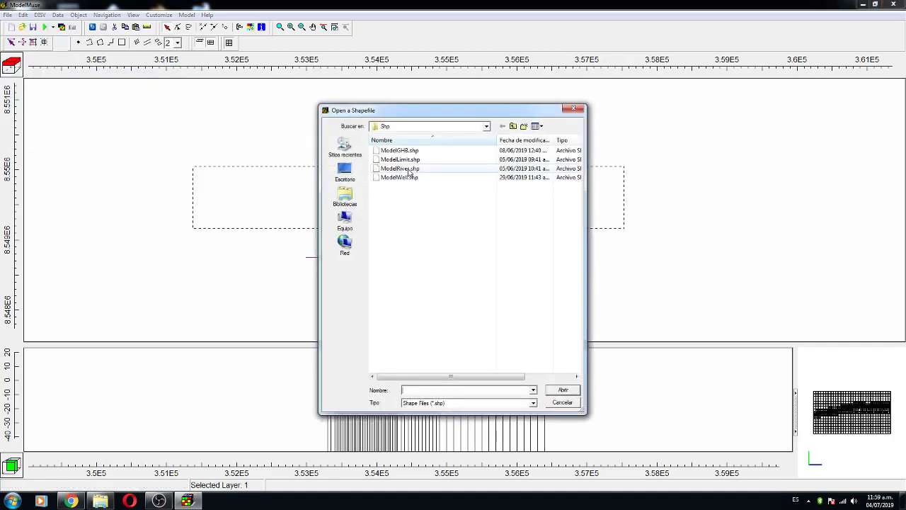
double_click(407, 177)
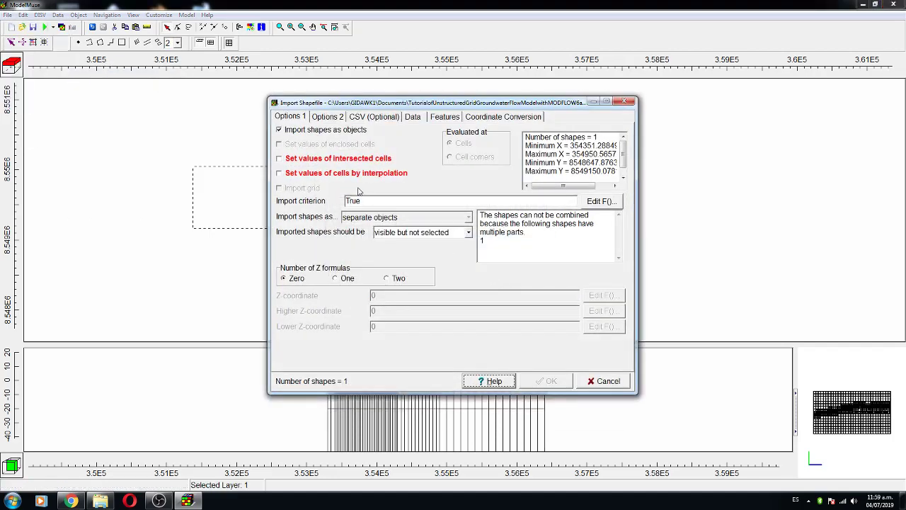
left_click(349, 162)
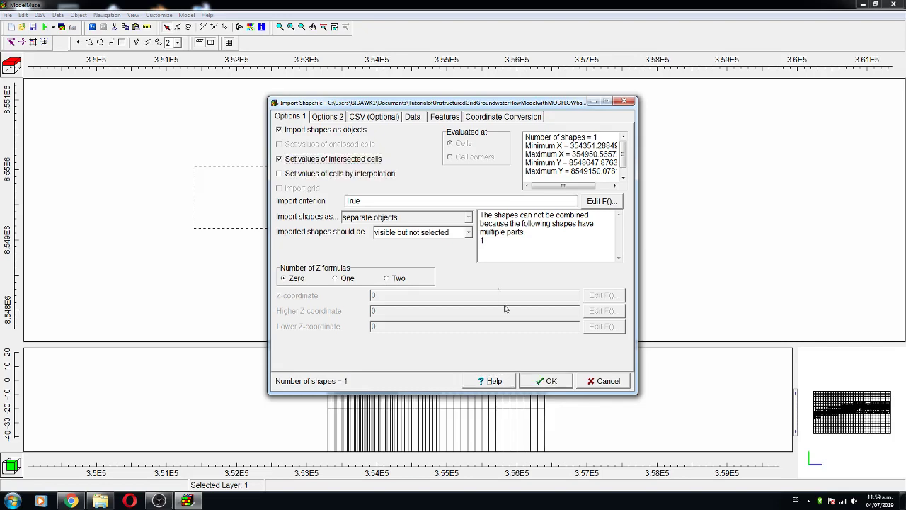
Step: Give the imported wells two Z formulas, with Model_Top as the higher and Upper_Aquifer_Bottom as the lower Z-coordinate
left_click(391, 278)
left_click(601, 310)
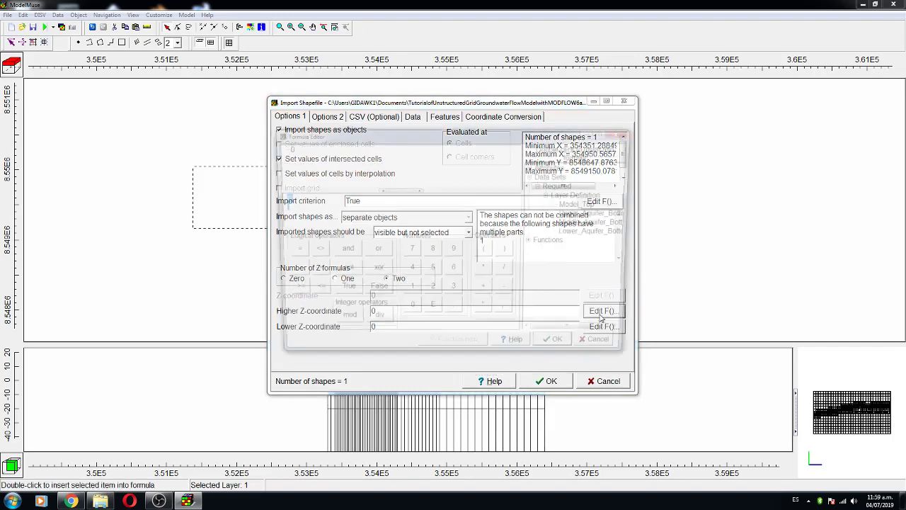
double_click(584, 204)
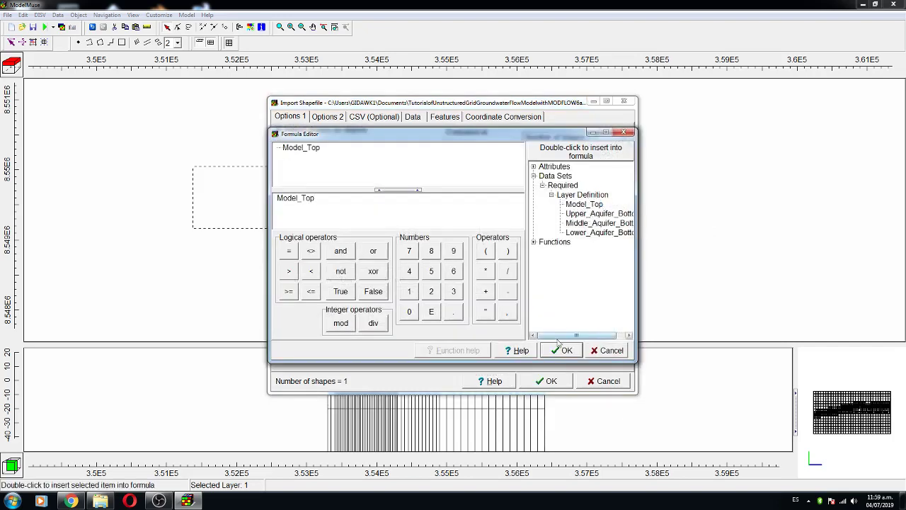
left_click(561, 351)
left_click(607, 327)
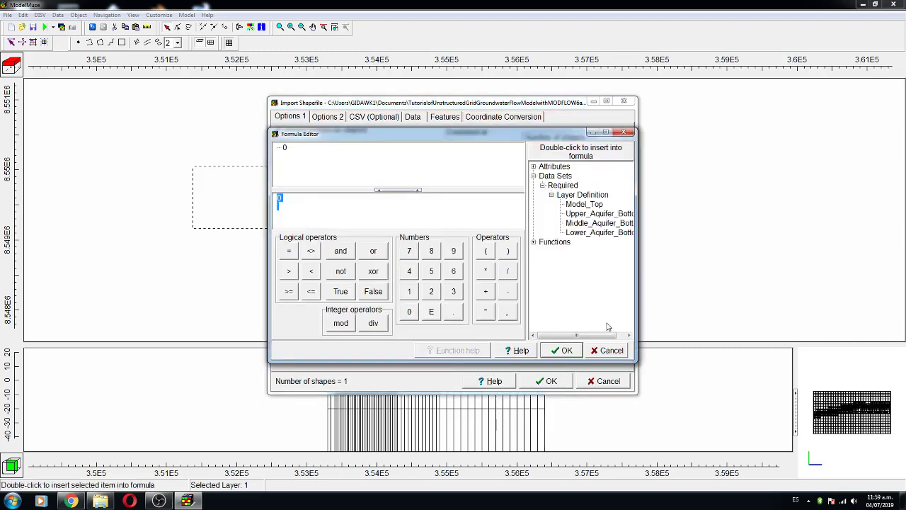
double_click(599, 214)
left_click(560, 350)
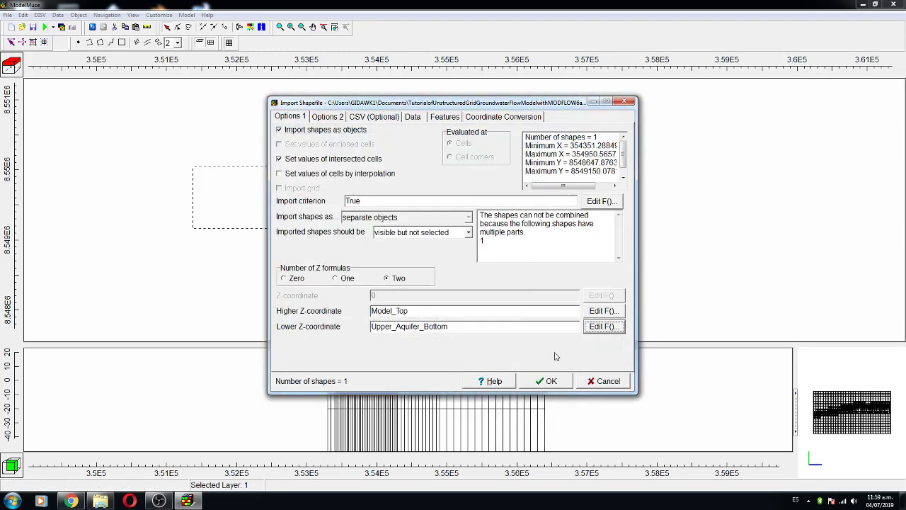
Step: Check the remaining shapefile import options and import the wells
left_click(340, 117)
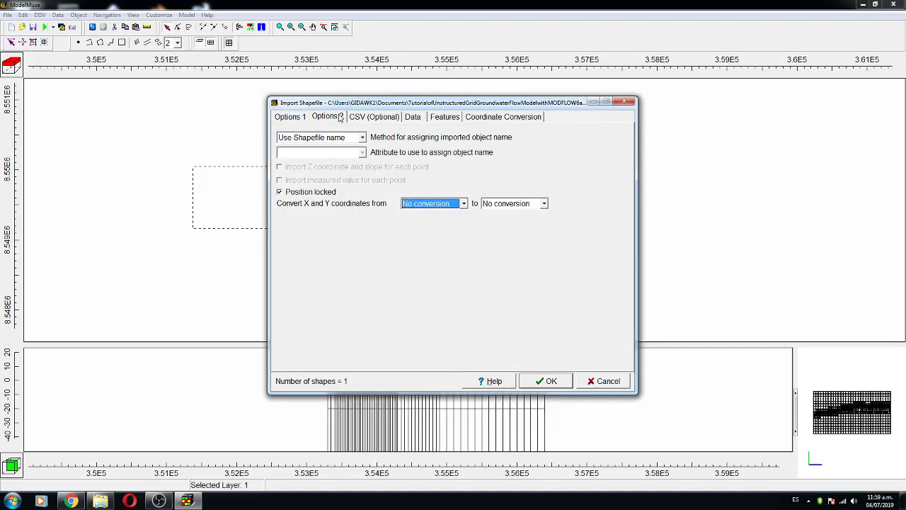
left_click(357, 118)
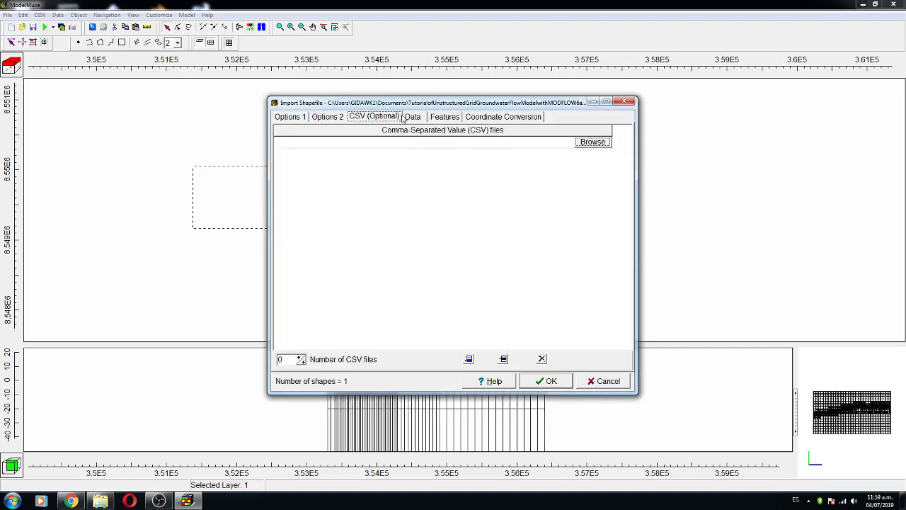
left_click(405, 117)
left_click(303, 117)
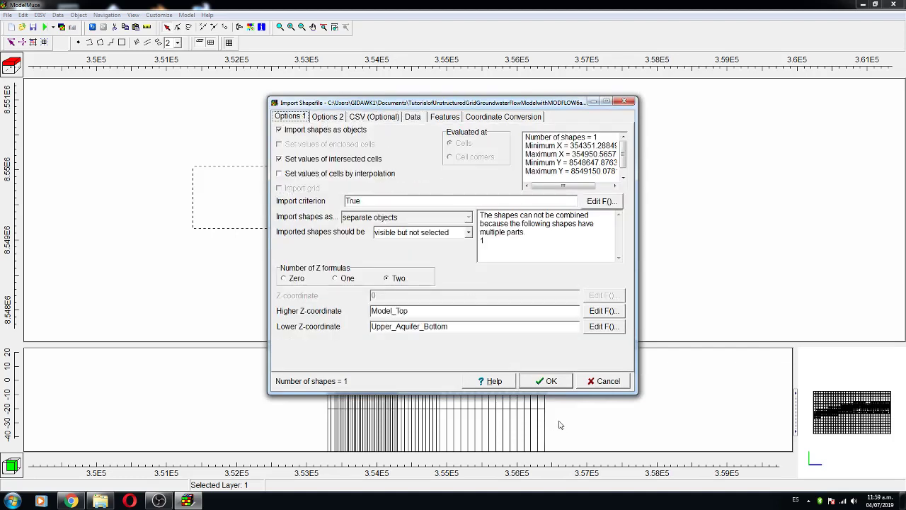
left_click(546, 380)
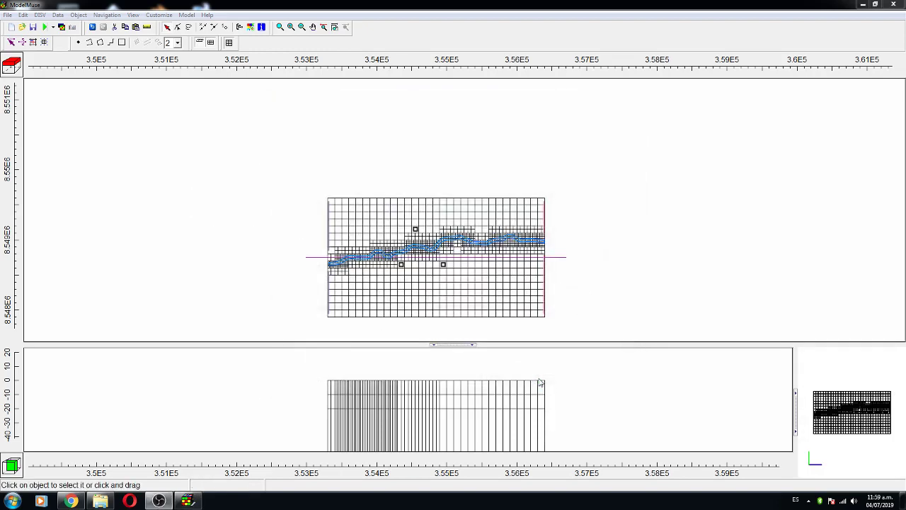
Step: Enable the object line color of ModelWell_1 and set it to dark green
left_click(415, 232)
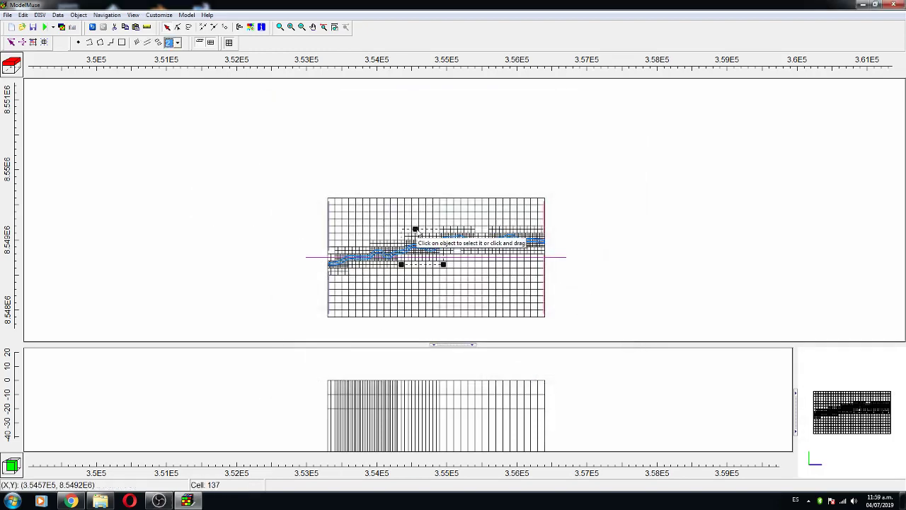
double_click(418, 234)
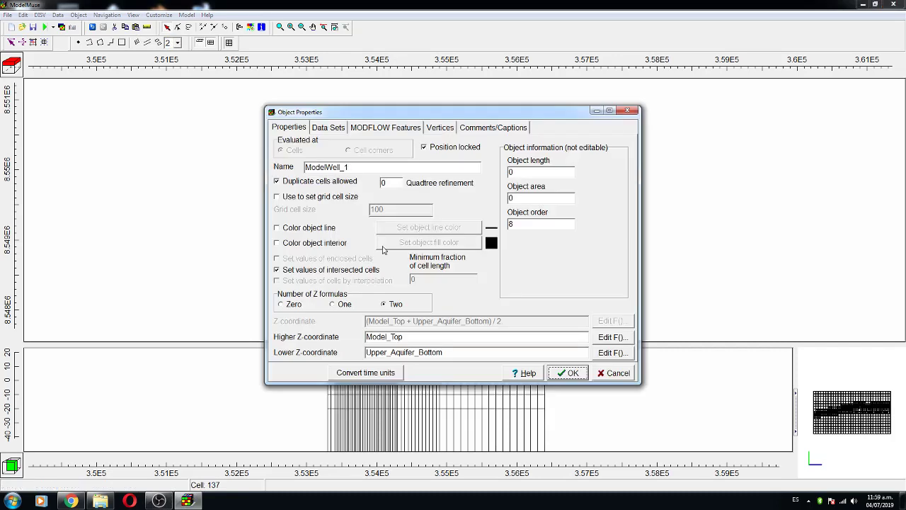
left_click(325, 228)
left_click(428, 227)
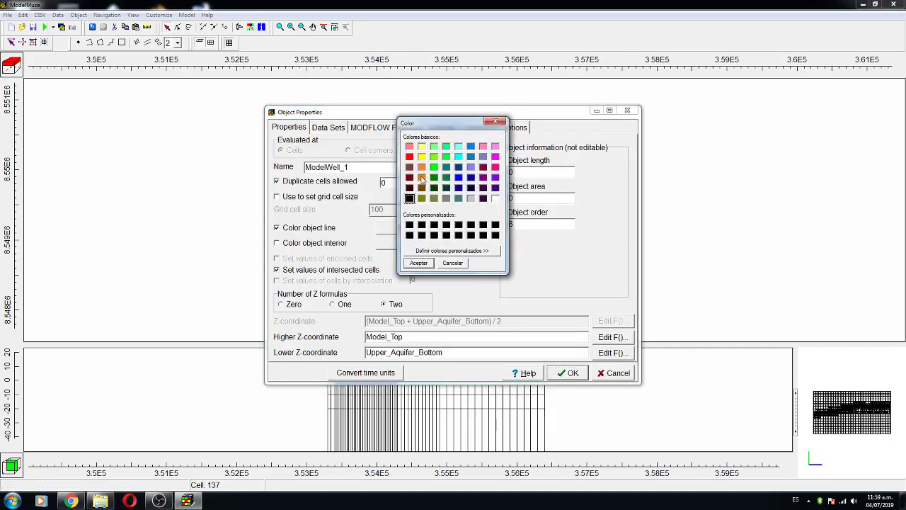
left_click(434, 177)
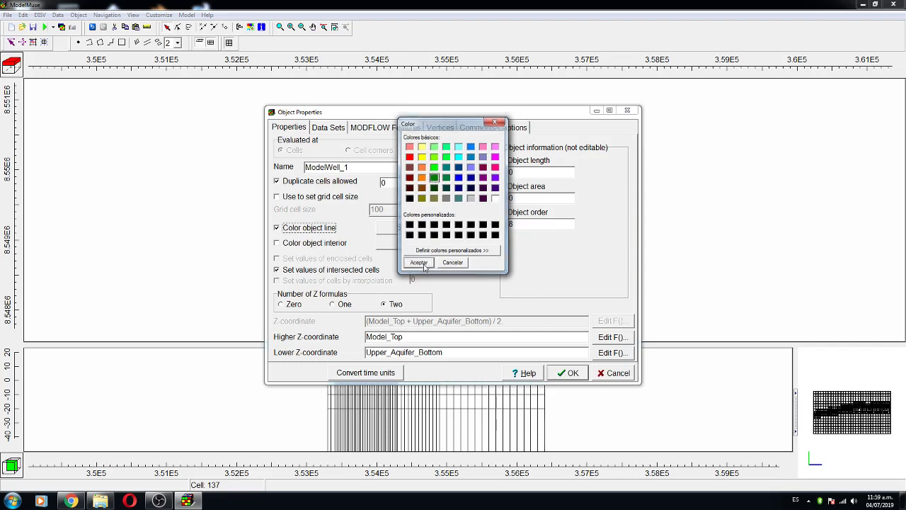
left_click(419, 263)
Step: Enable the WEL Well package for ModelWell_1 and set its starting time to -1
left_click(385, 128)
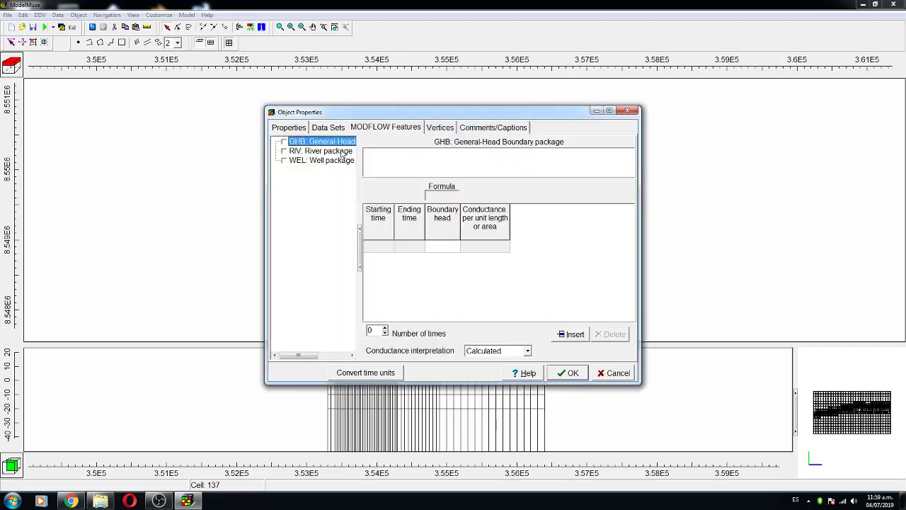
left_click(284, 161)
left_click(387, 256)
left_click(389, 255)
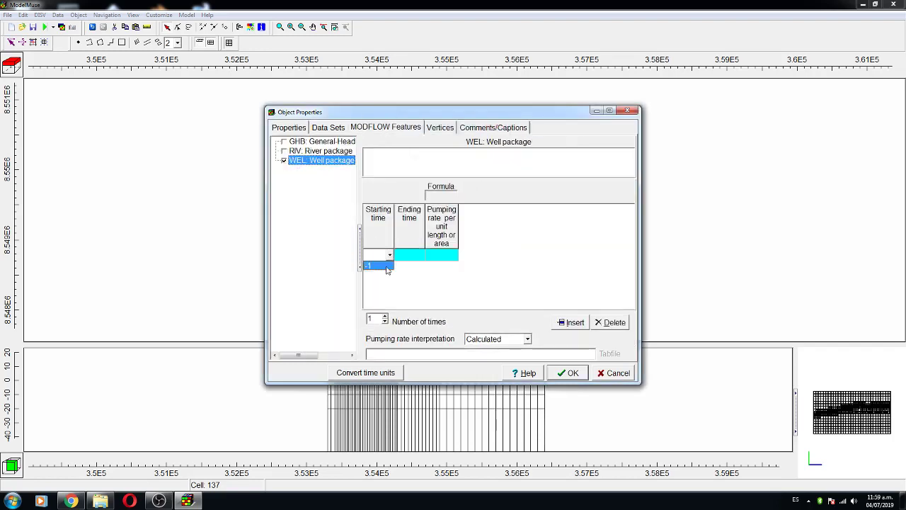
left_click(386, 266)
Step: Set the wells' pumping rate interpretation to Direct with a pumping rate of -0.03 and apply the properties
left_click(496, 339)
left_click(488, 351)
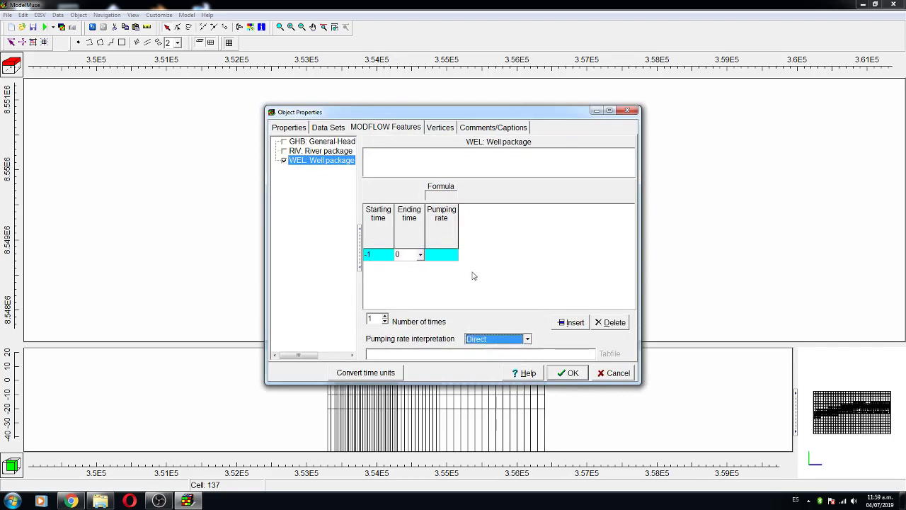
left_click(433, 255)
type("-0.03")
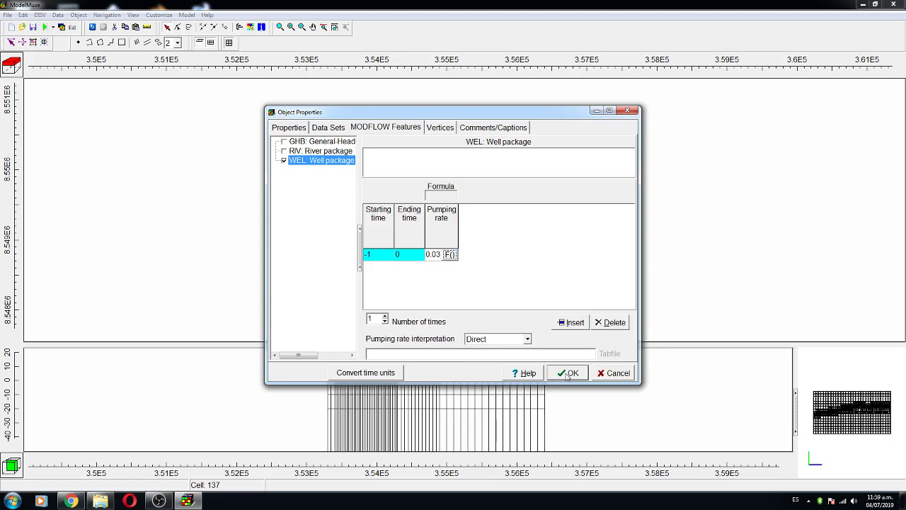
left_click_drag(458, 230, 484, 231)
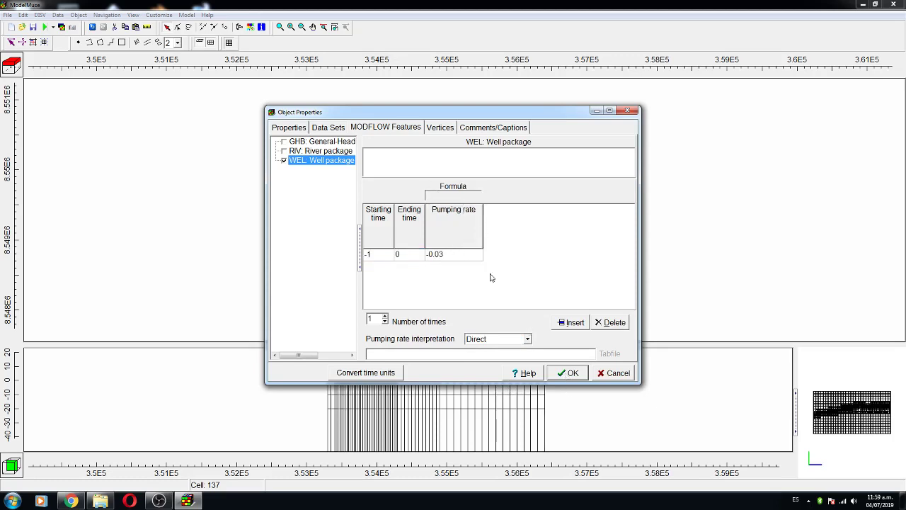
left_click(571, 379)
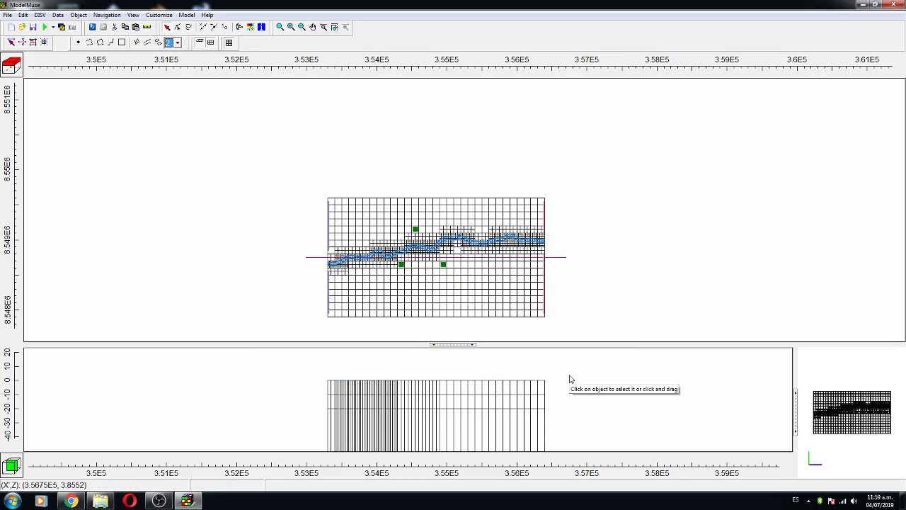
Step: Set the quadtree refinement of ModelWell_1 to 4 and regenerate the grid at an angle of 0 degrees
double_click(417, 230)
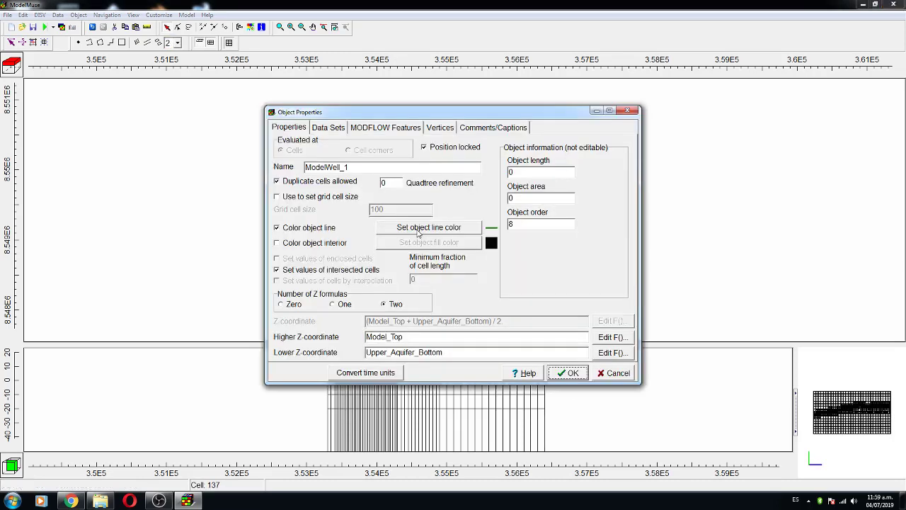
key("Tab")
type("4")
left_click(570, 373)
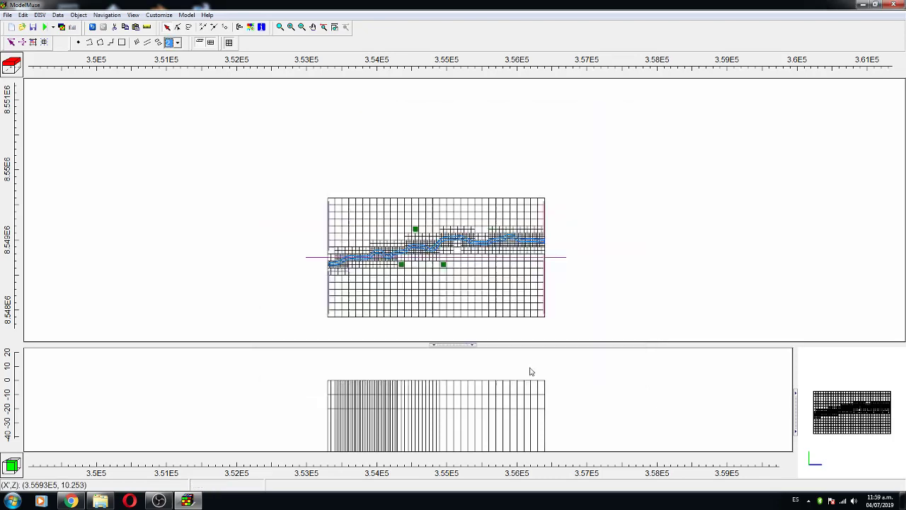
left_click(44, 43)
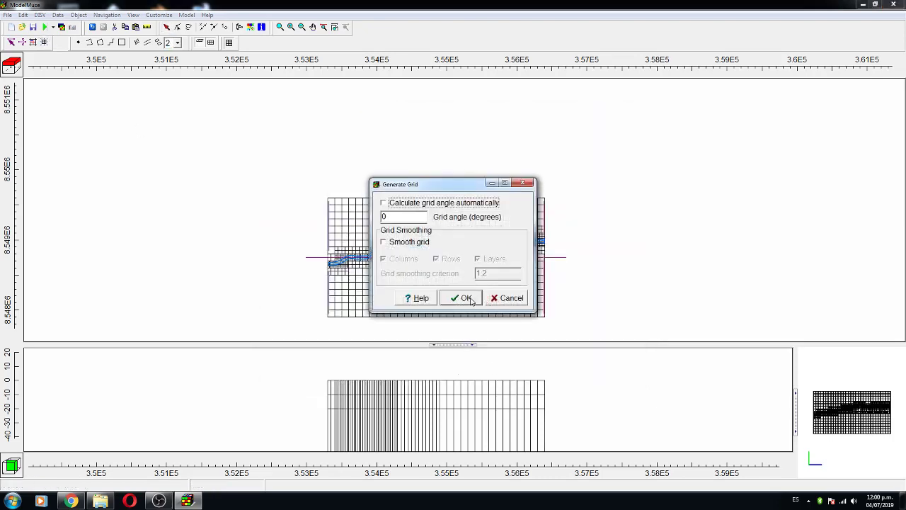
left_click(465, 298)
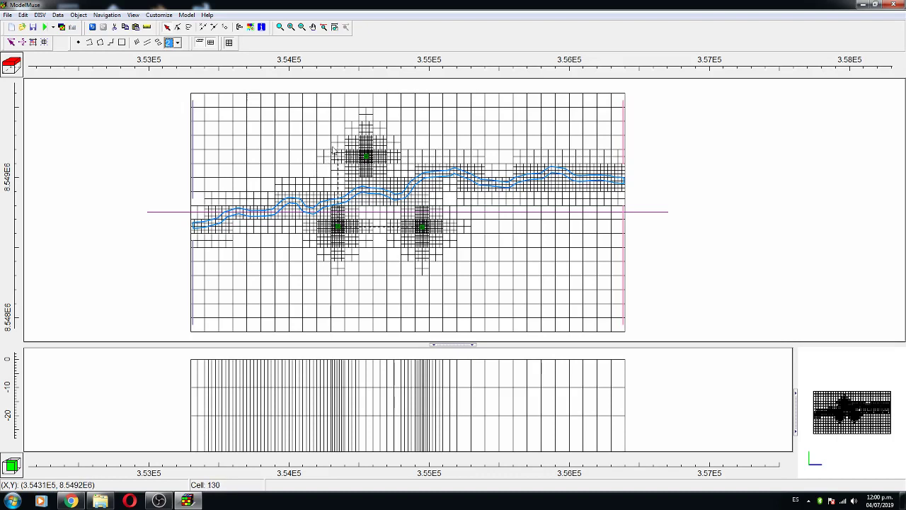
Step: Examine the refined cells around the northern well and recenter the view on the whole model
left_click(280, 27)
left_click_drag(312, 135, 420, 171)
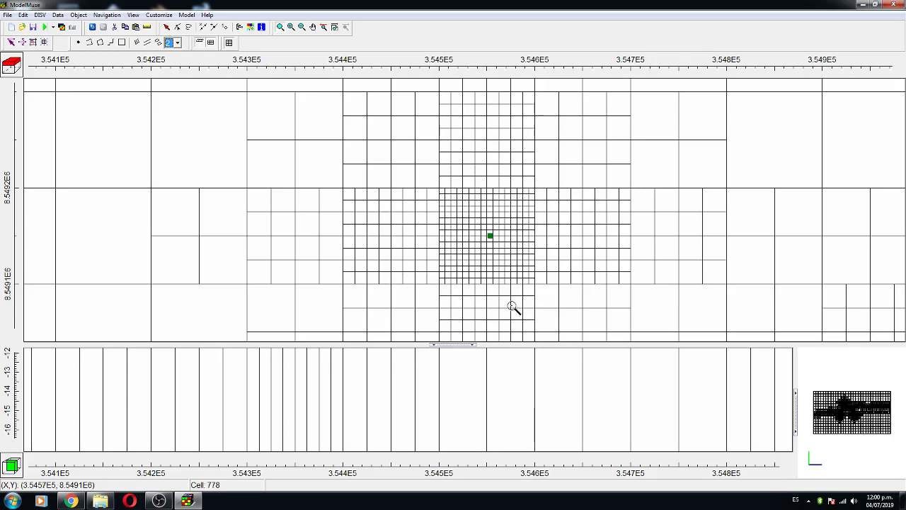
scroll(430, 293, "down", 2)
scroll(465, 266, "down", 1)
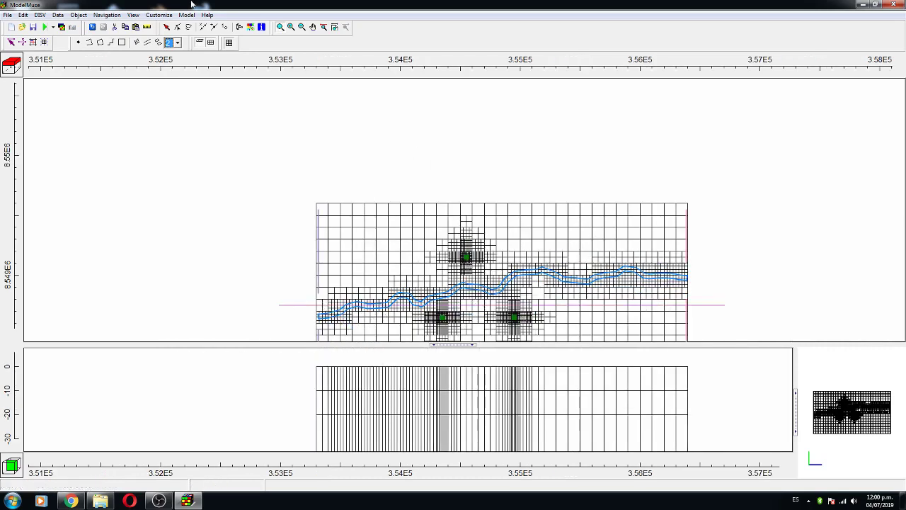
left_click(313, 26)
left_click_drag(424, 263, 272, 153)
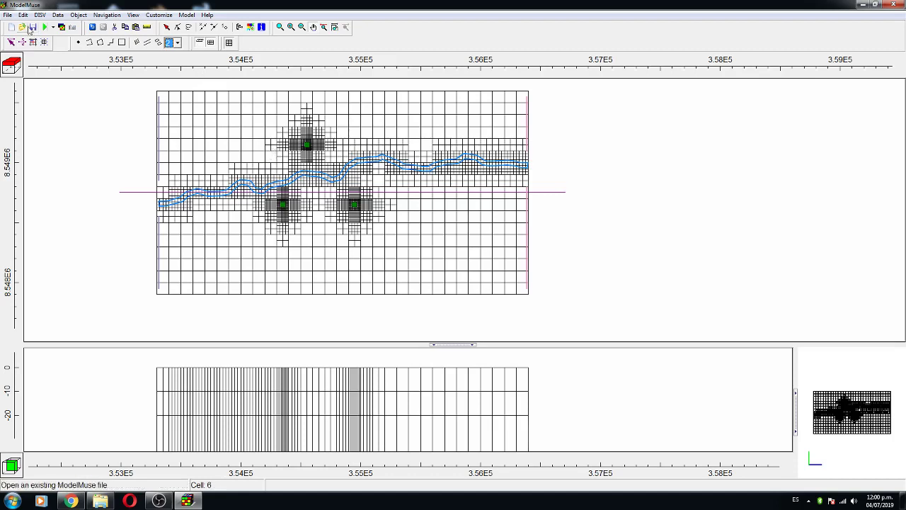
Step: Open the file commands for the model
left_click(7, 15)
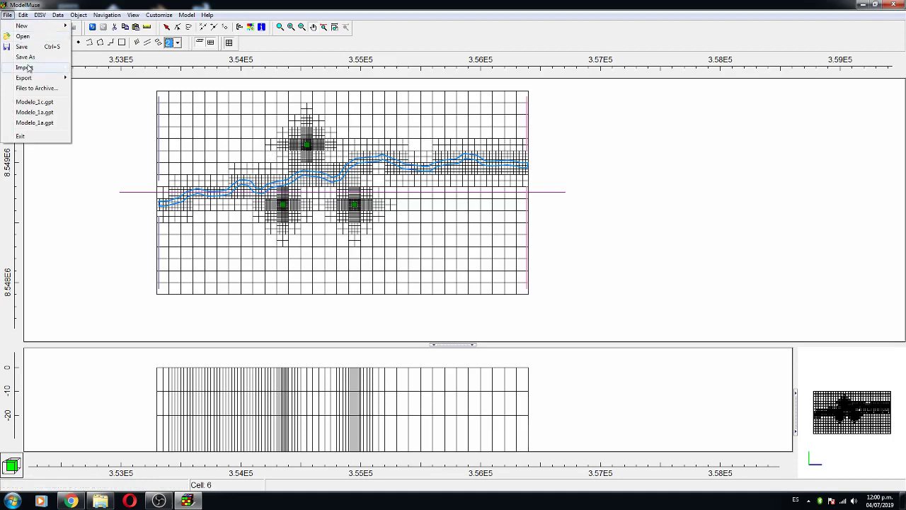